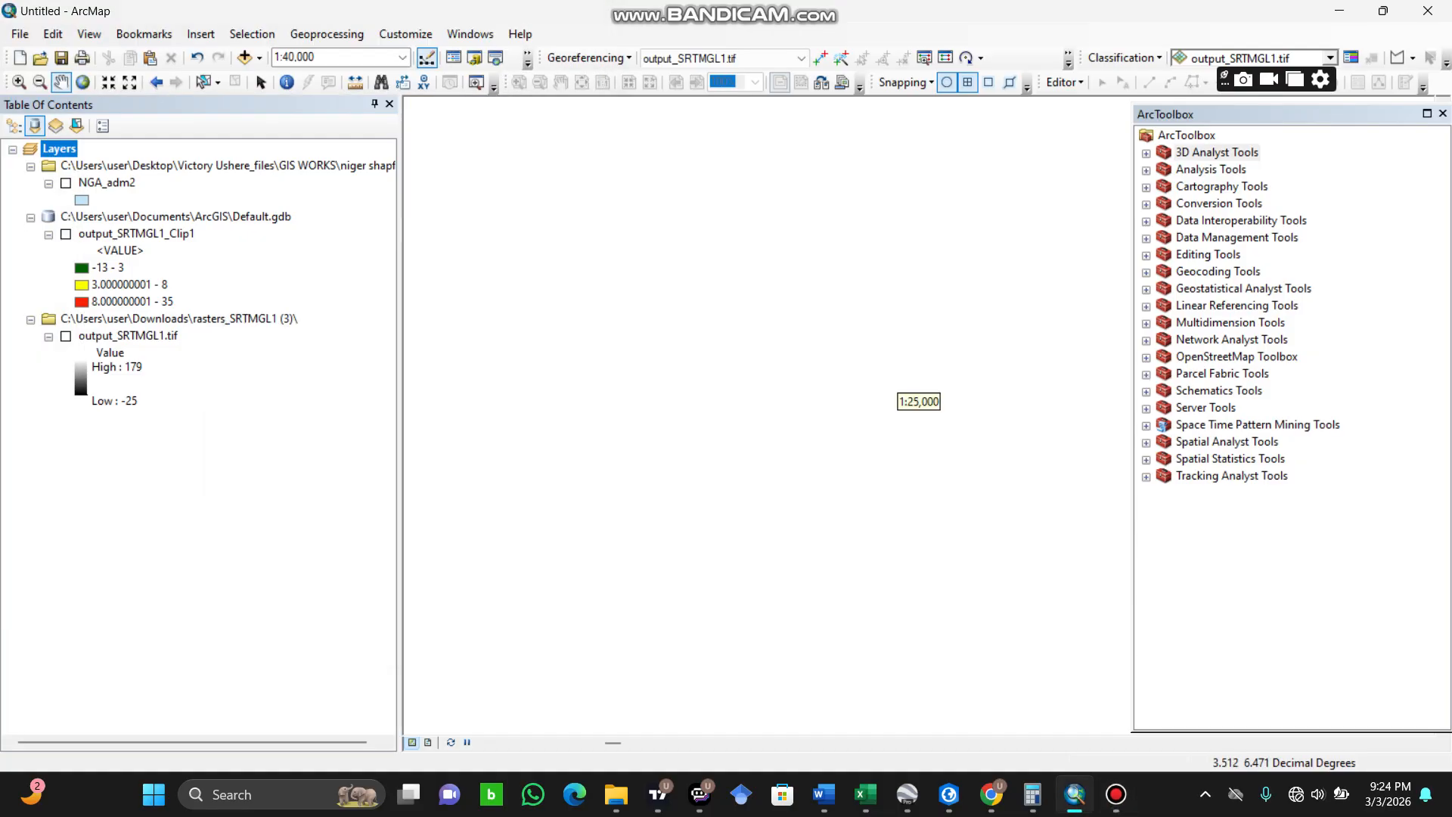
Zoom to the output_SRTMGL1_Clip1 raster layer and turn on its display in the map.
right_click(138, 234)
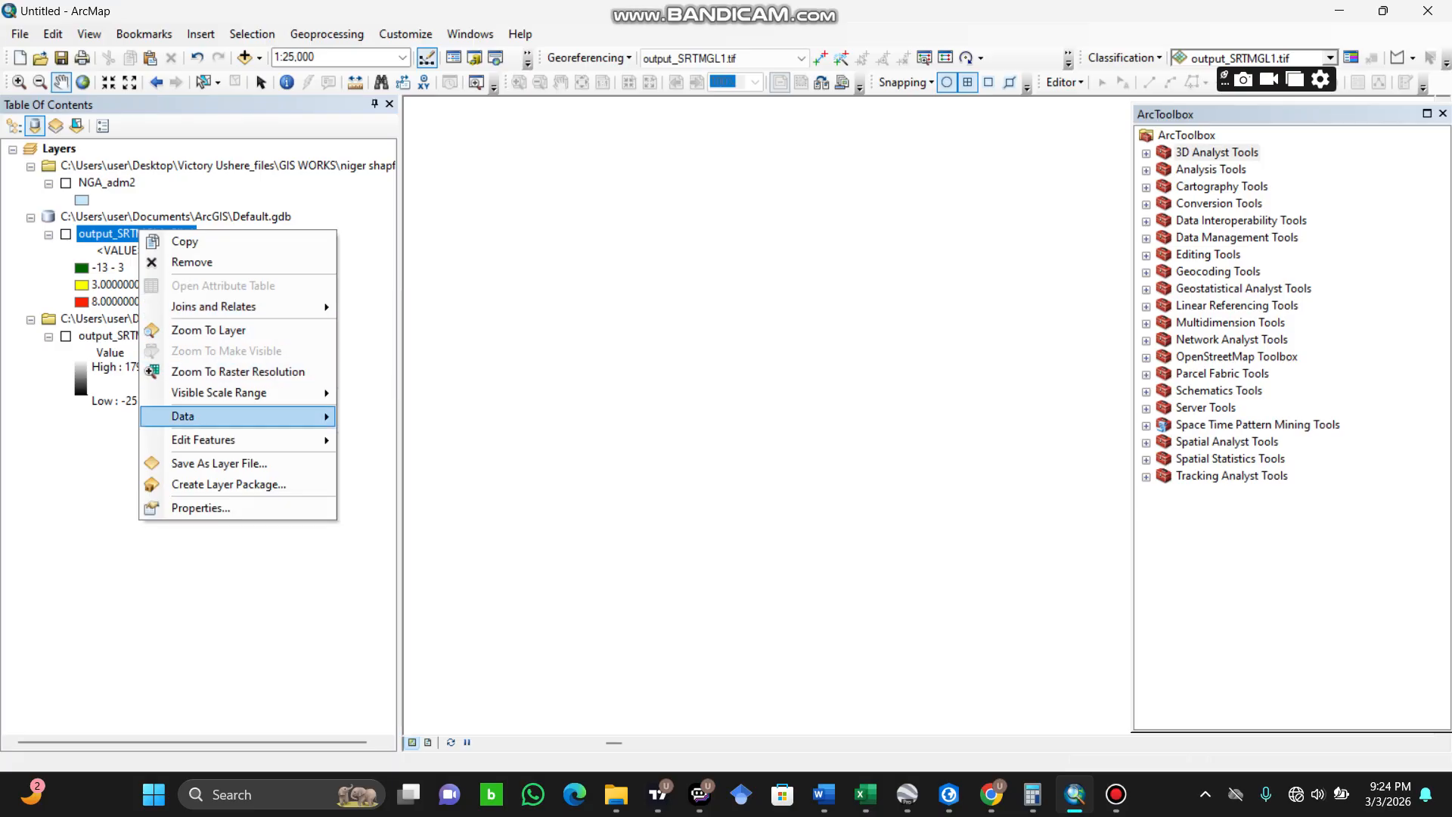
mouse_move(227, 416)
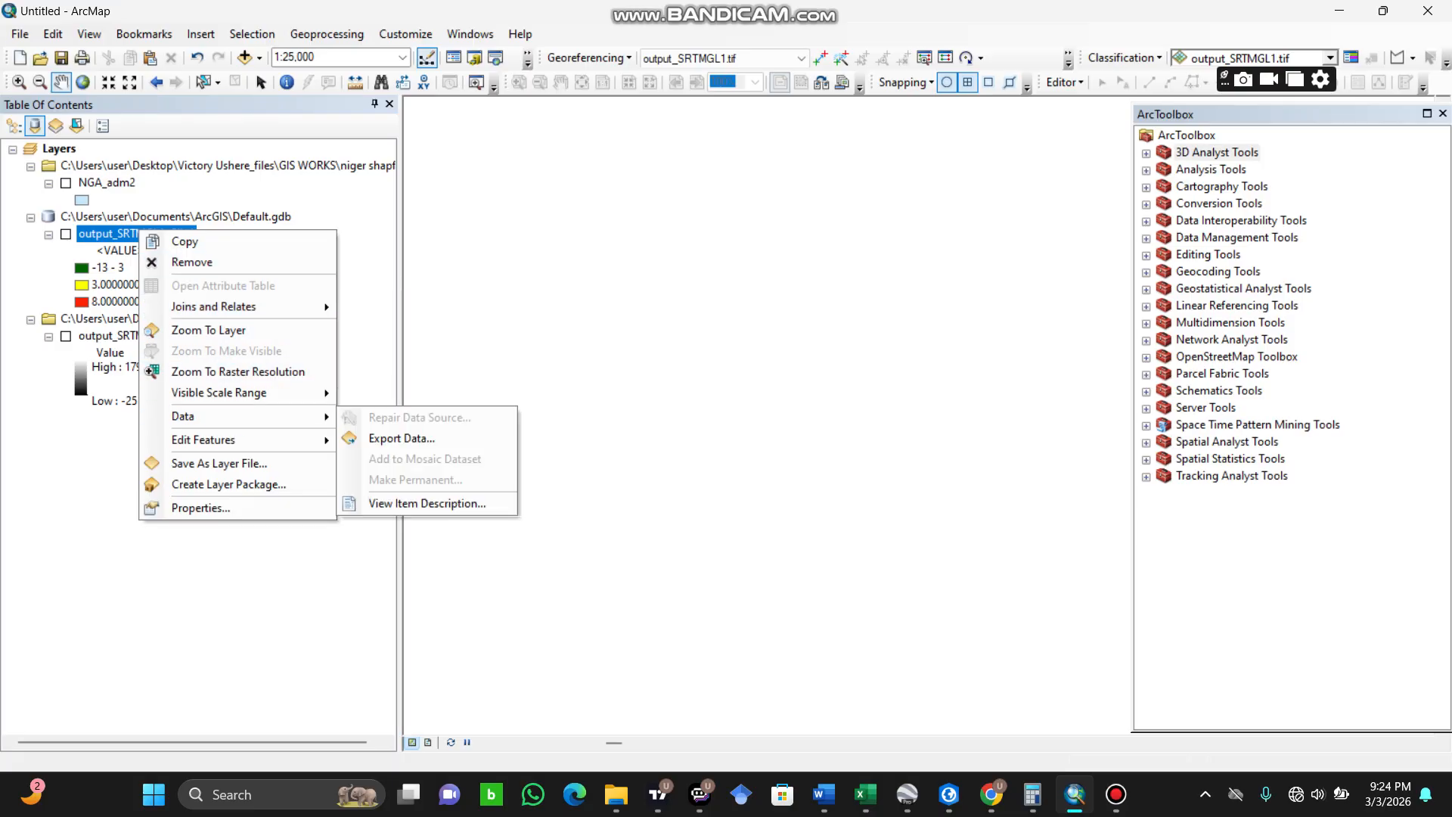
left_click(208, 330)
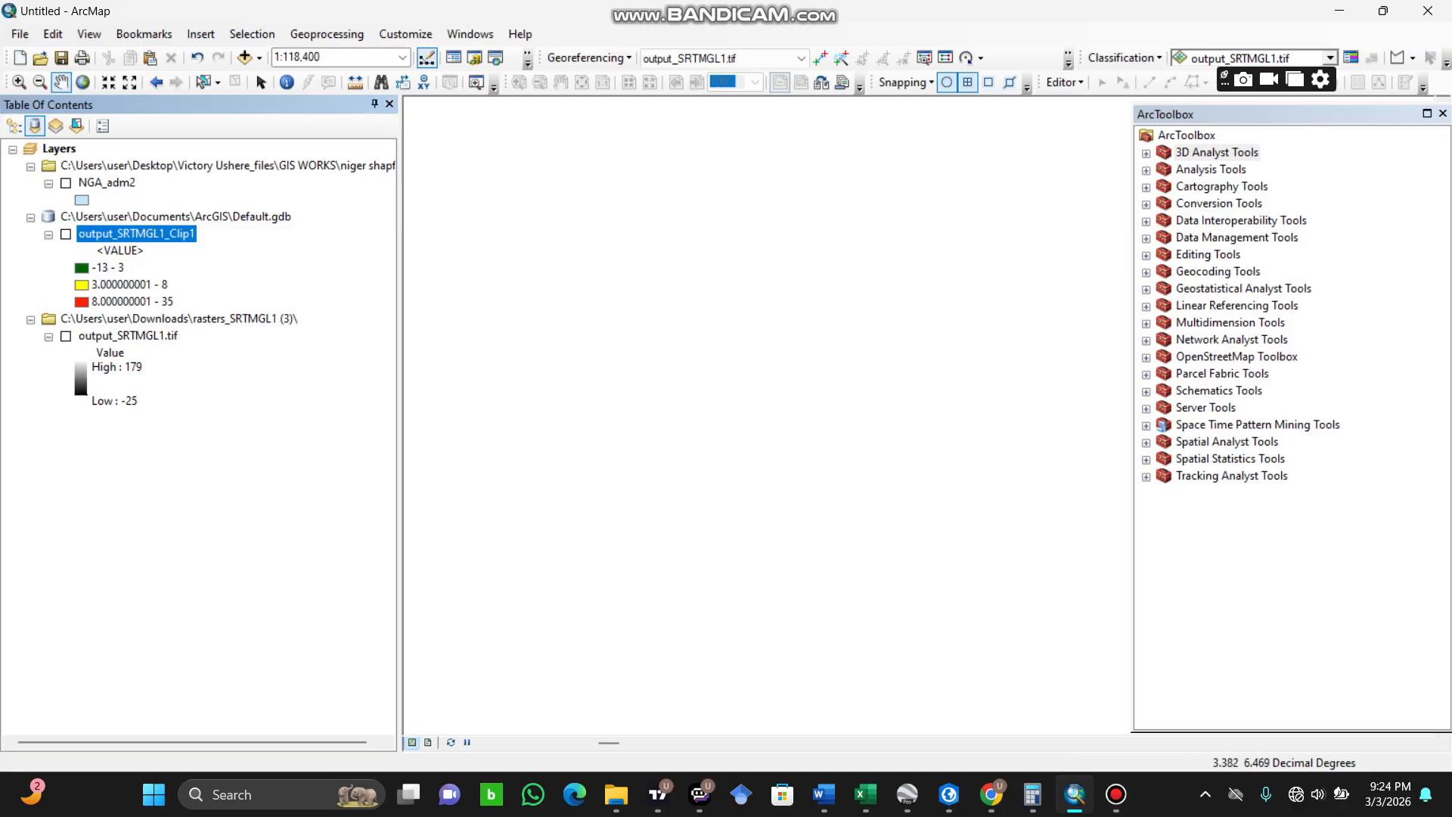
left_click(66, 234)
left_click_drag(711, 454, 666, 457)
left_click_drag(878, 432, 701, 469)
left_click_drag(756, 515, 793, 454)
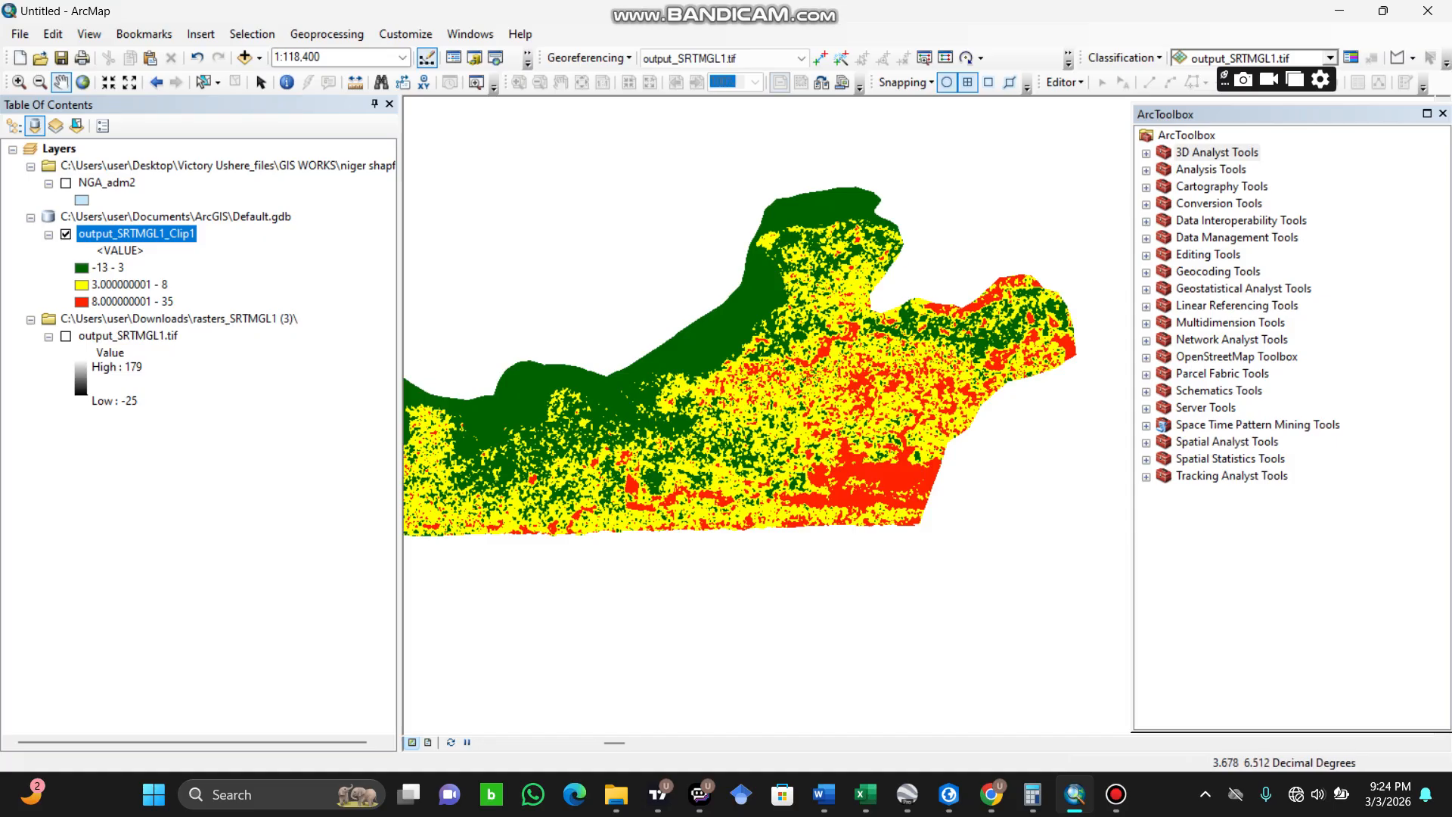
Open the Spatial Analyst Slope surface tool and set output_SRTMGL1_Clip1 as its input raster.
left_click(1146, 442)
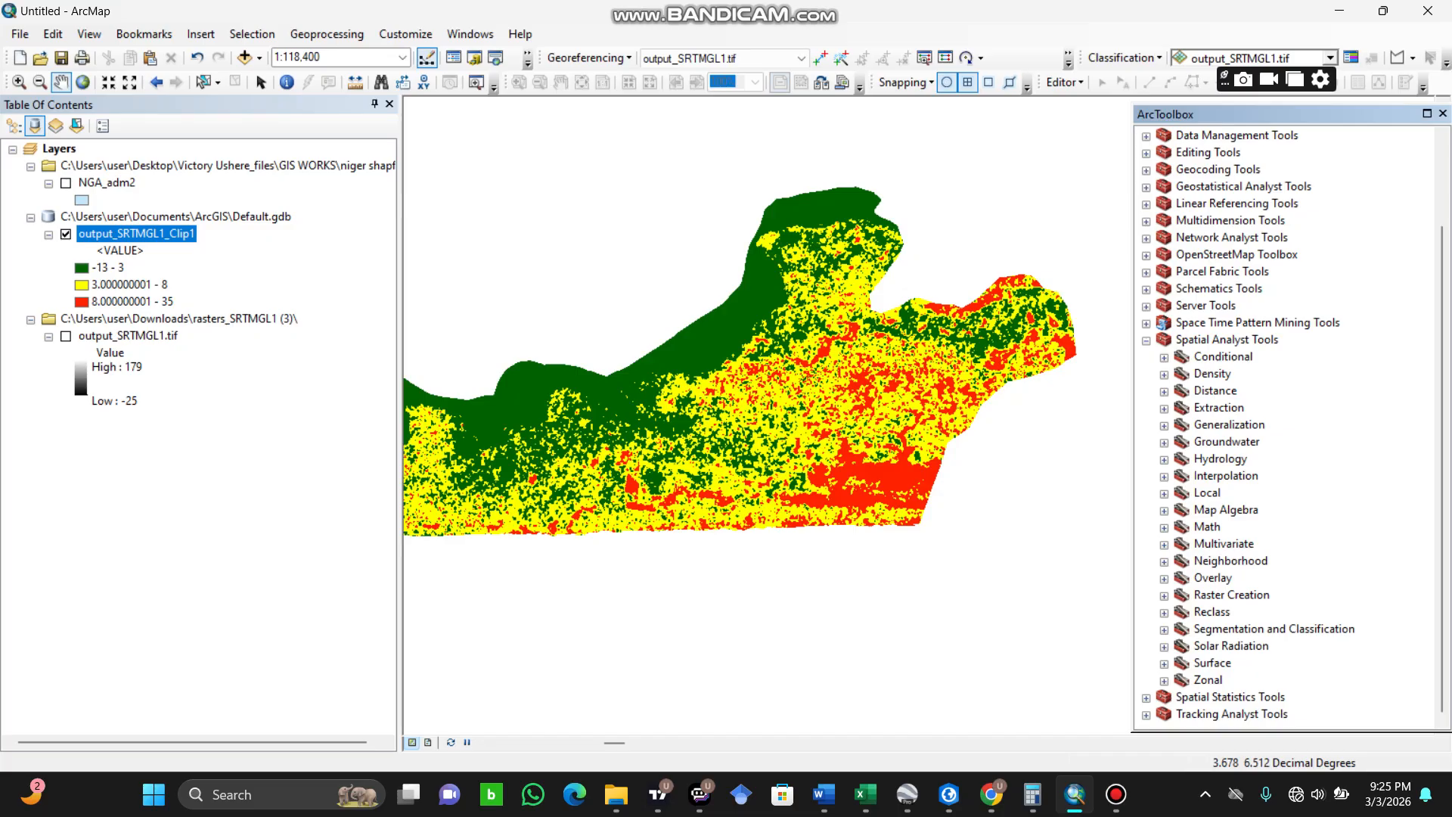
left_click(1164, 664)
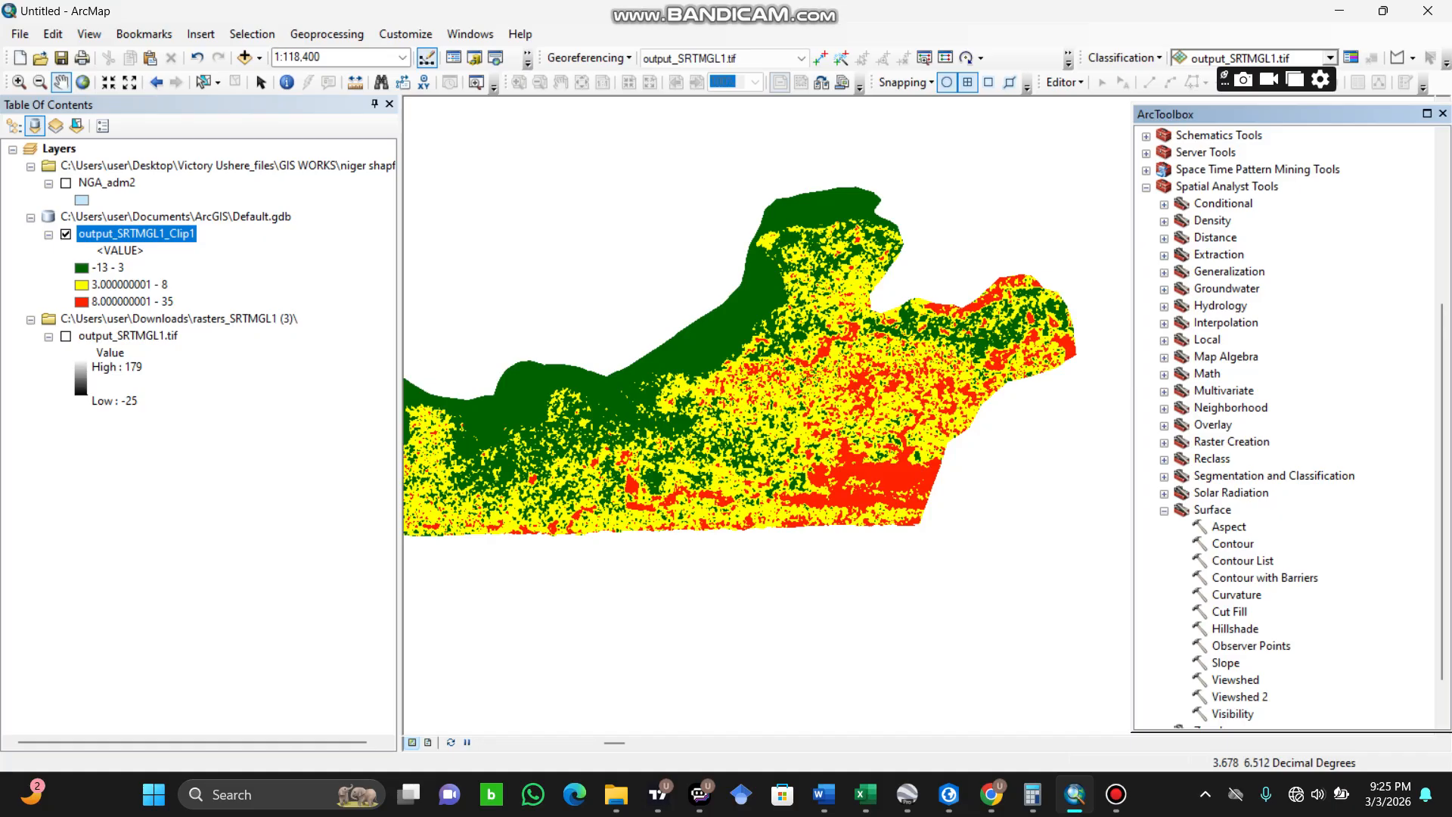
scroll(1286, 428, "down", 1)
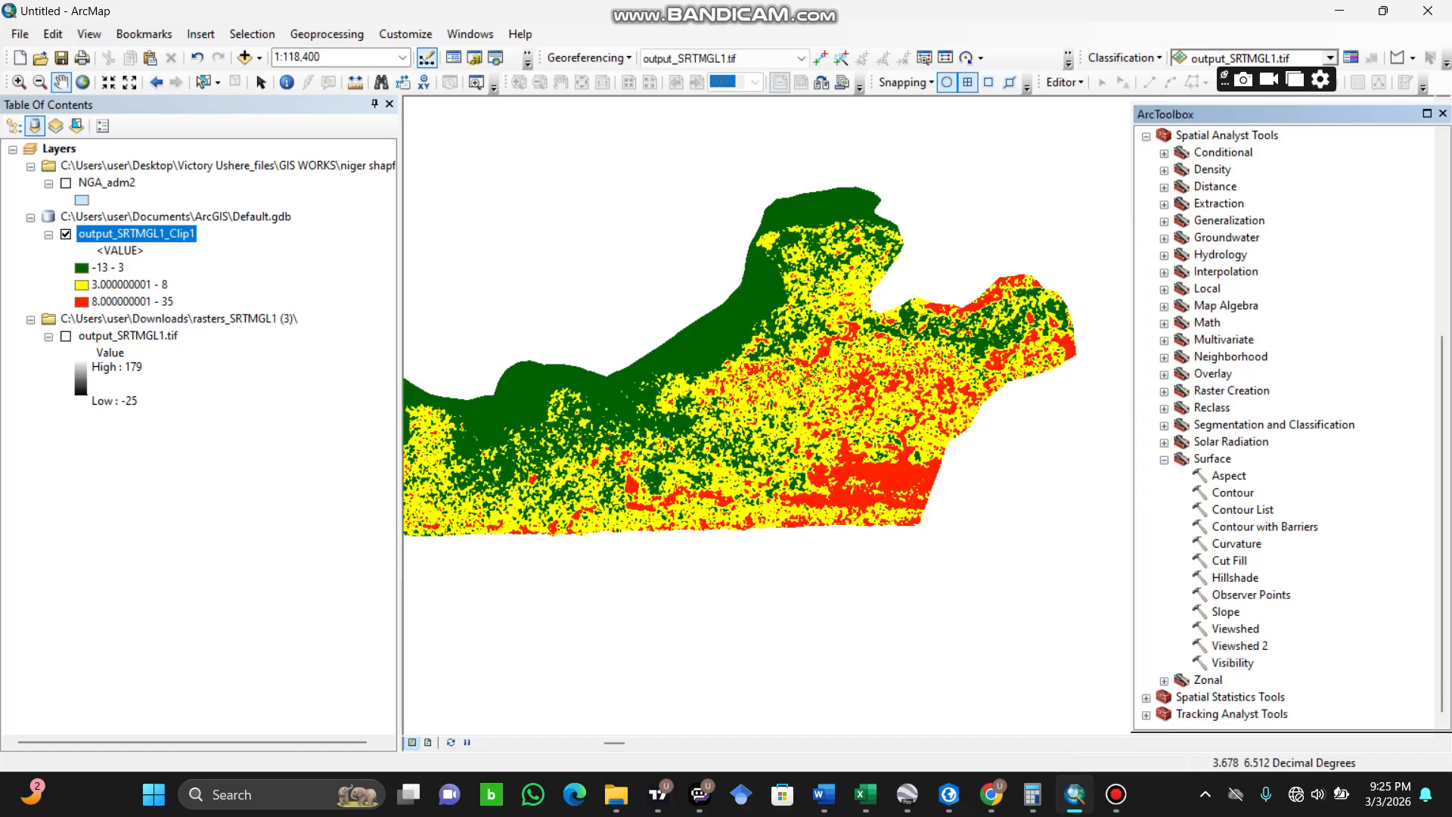
left_click(1226, 612)
double_click(1225, 612)
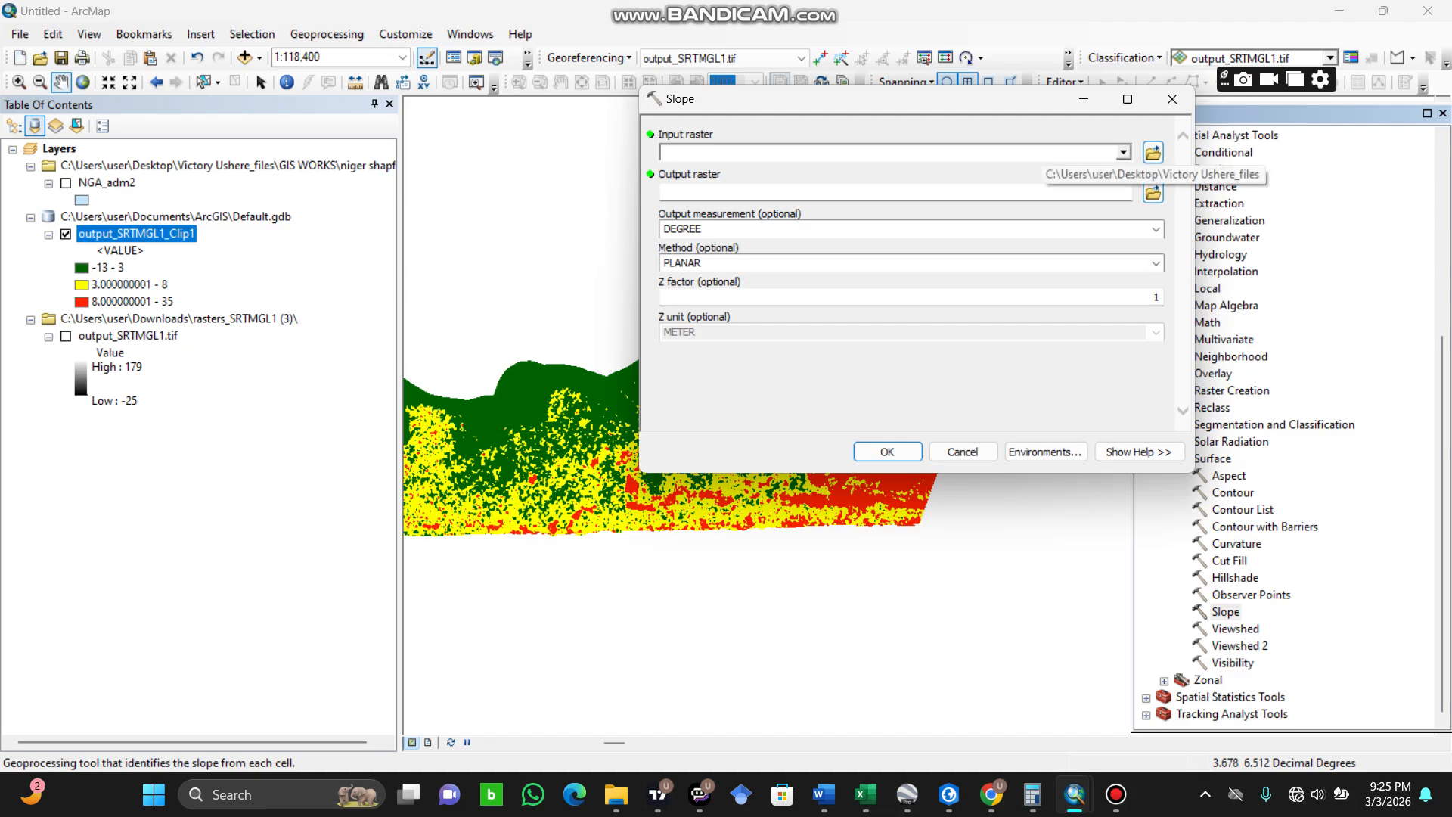
left_click(1124, 152)
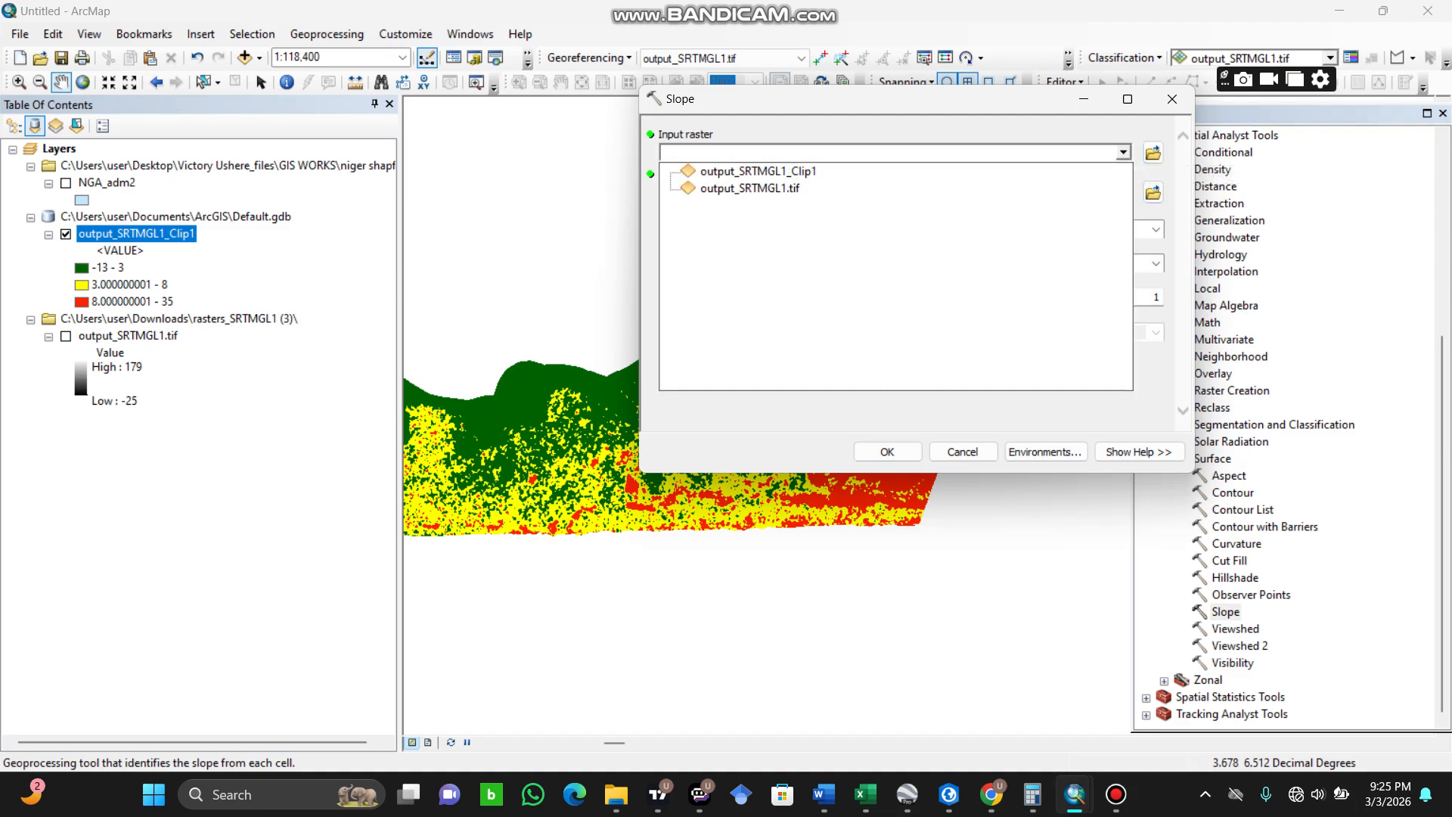
left_click(758, 171)
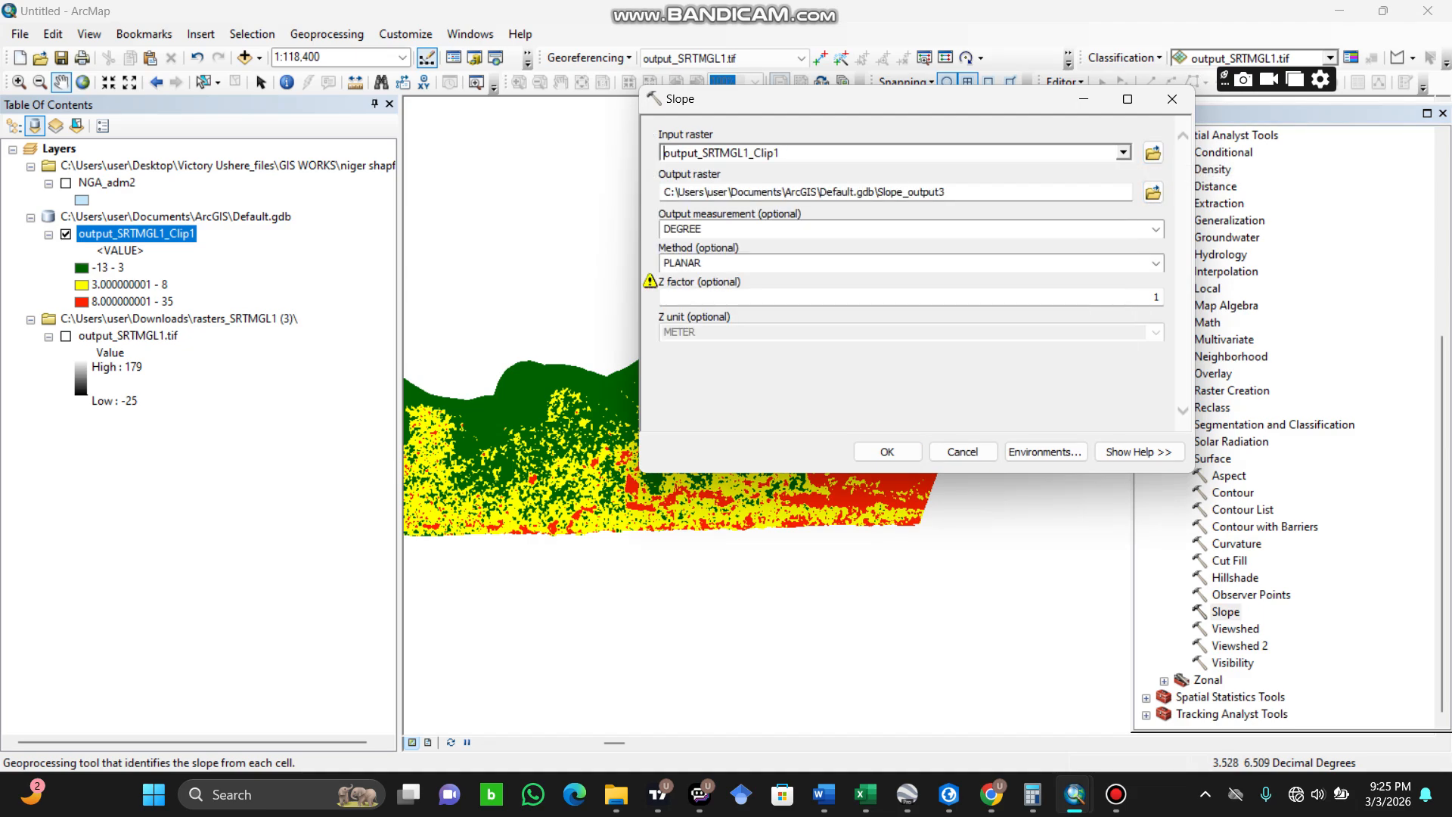
Name the output raster Slope_eti in Default.gdb and run the Slope tool with degree measurement and planar method.
left_click_drag(947, 192, 909, 192)
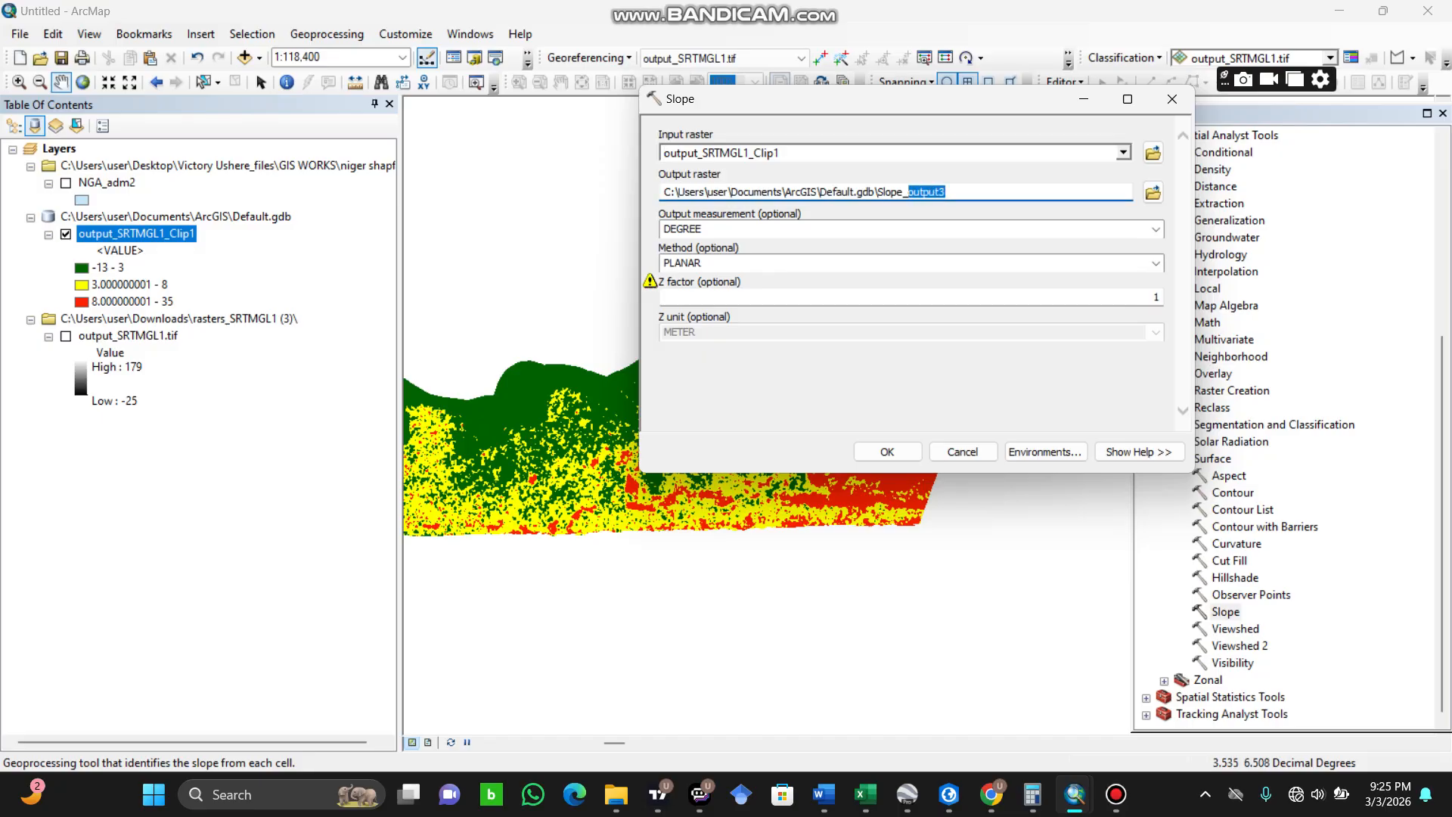
key("BackSpace")
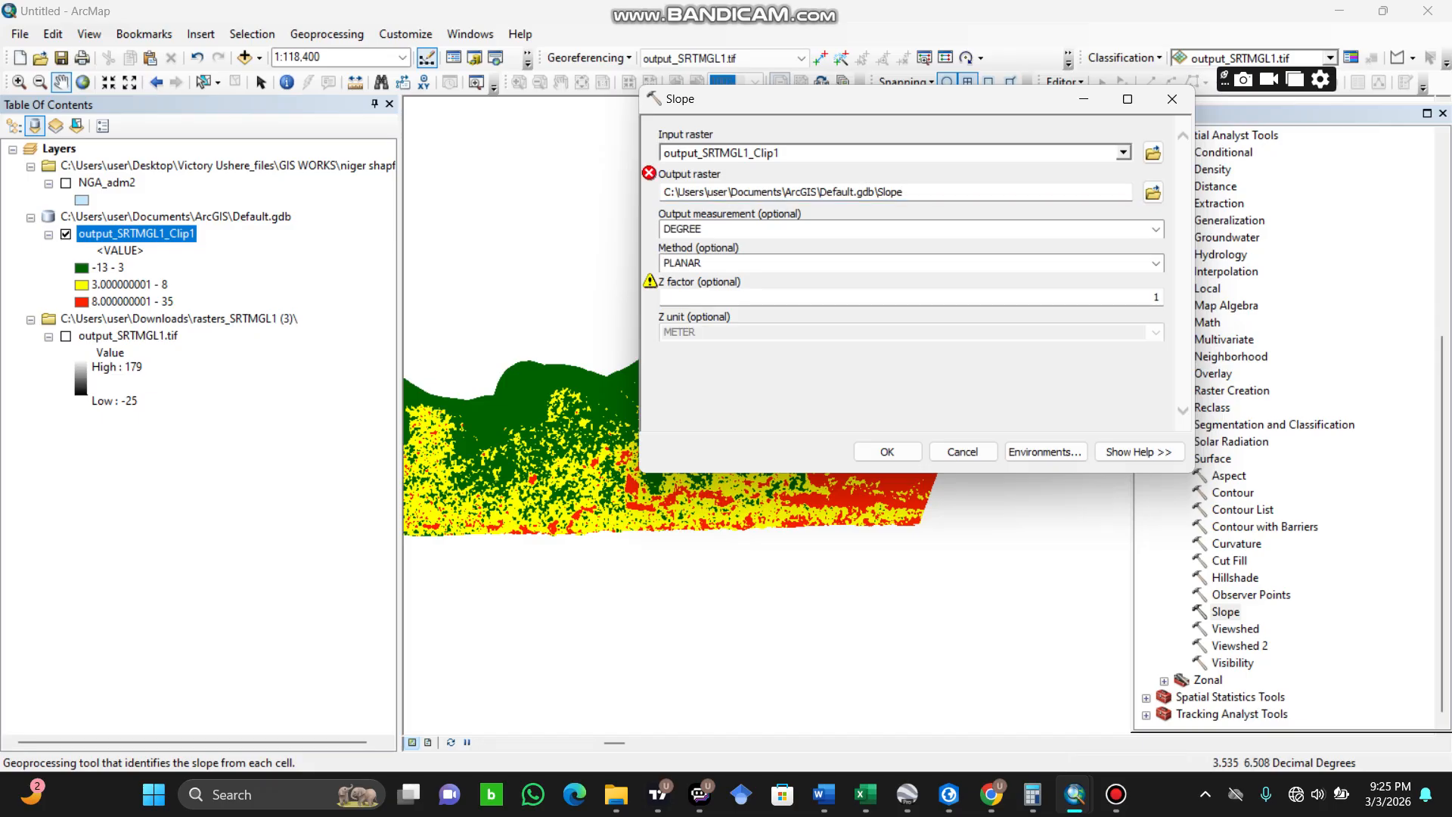
left_click(905, 192)
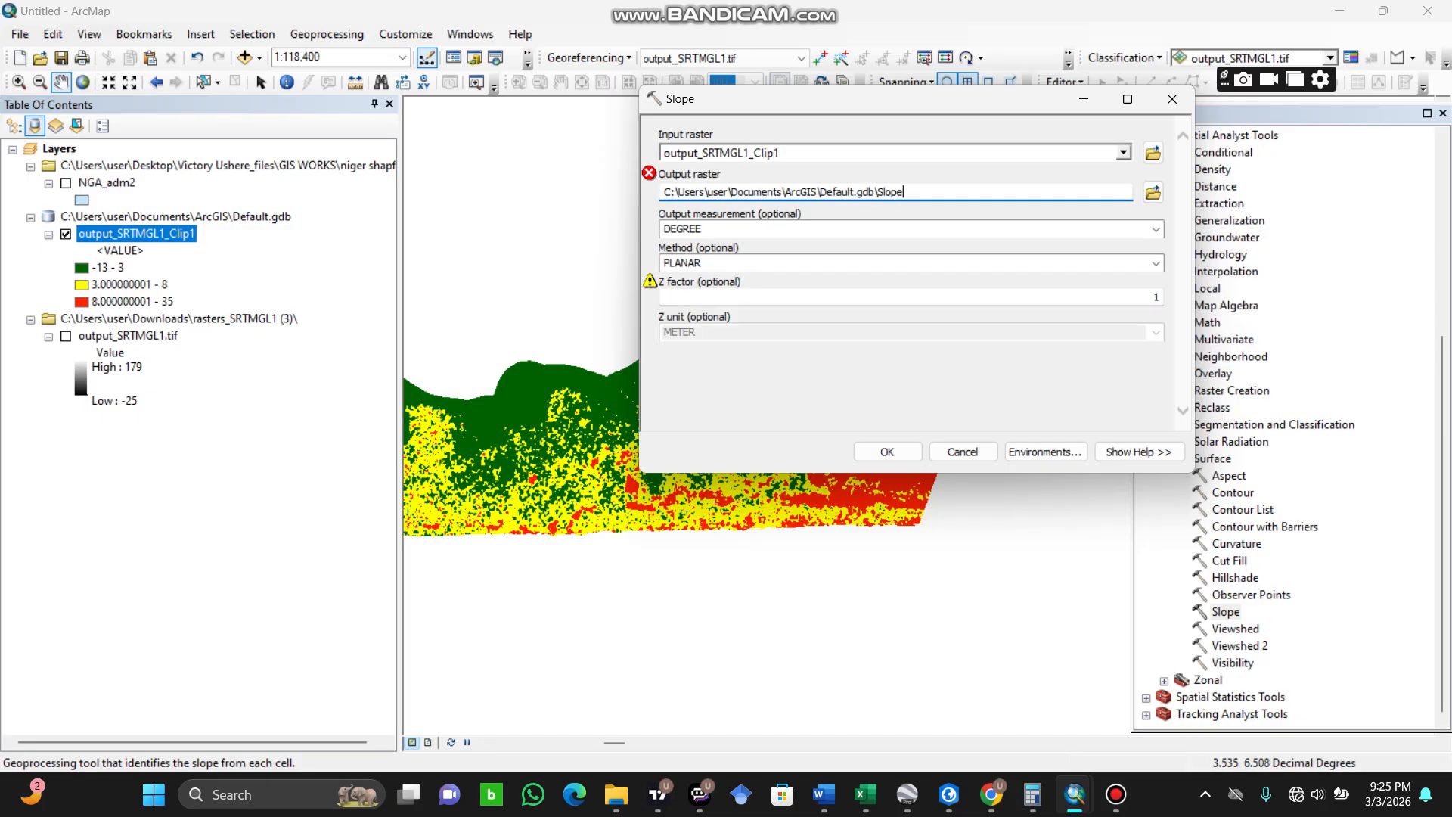
type("_eti")
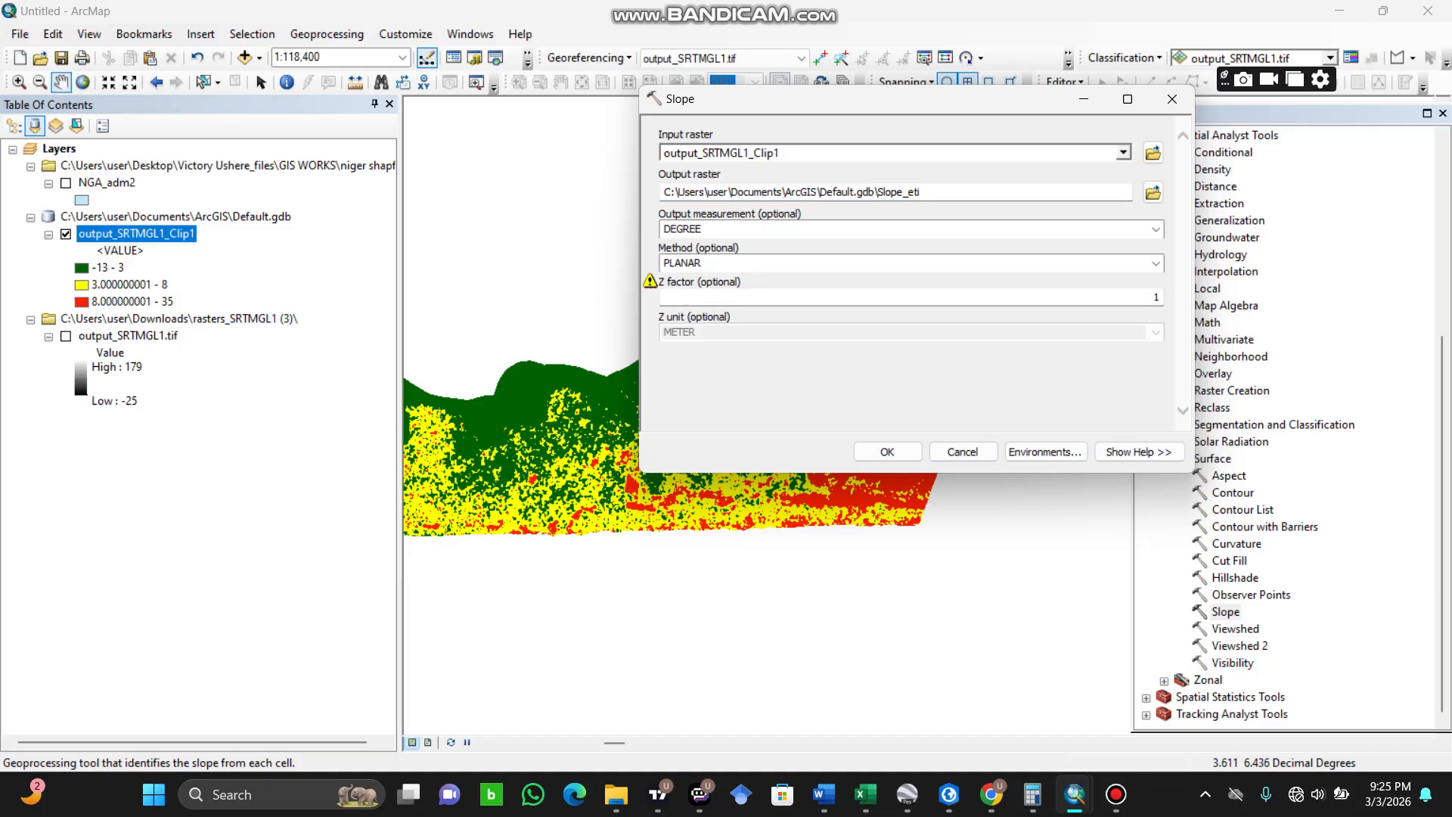
left_click(887, 451)
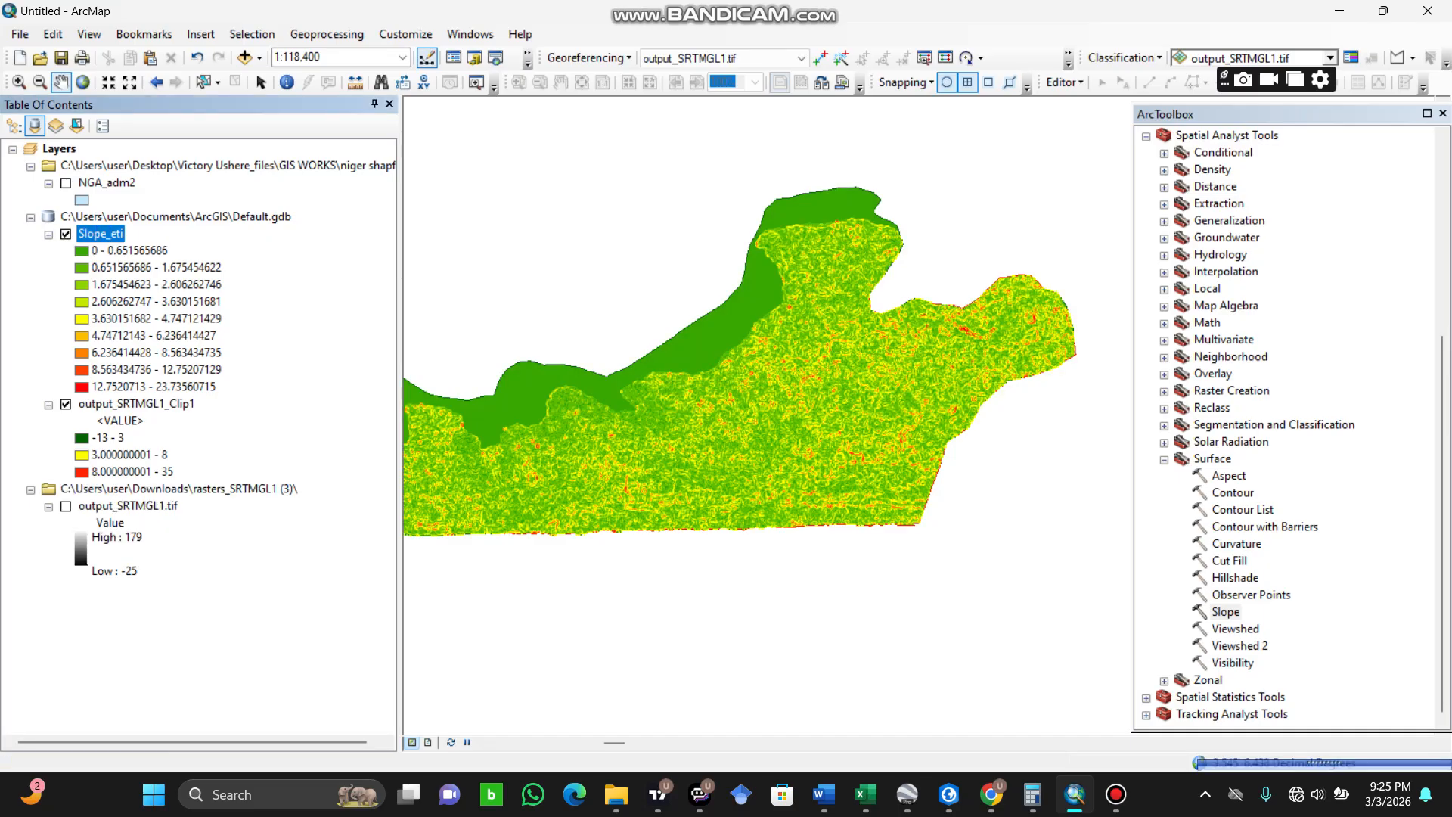
Try a red-to-blue color ramp in the Slope_eti layer's classified symbology.
mouse_move(1116, 794)
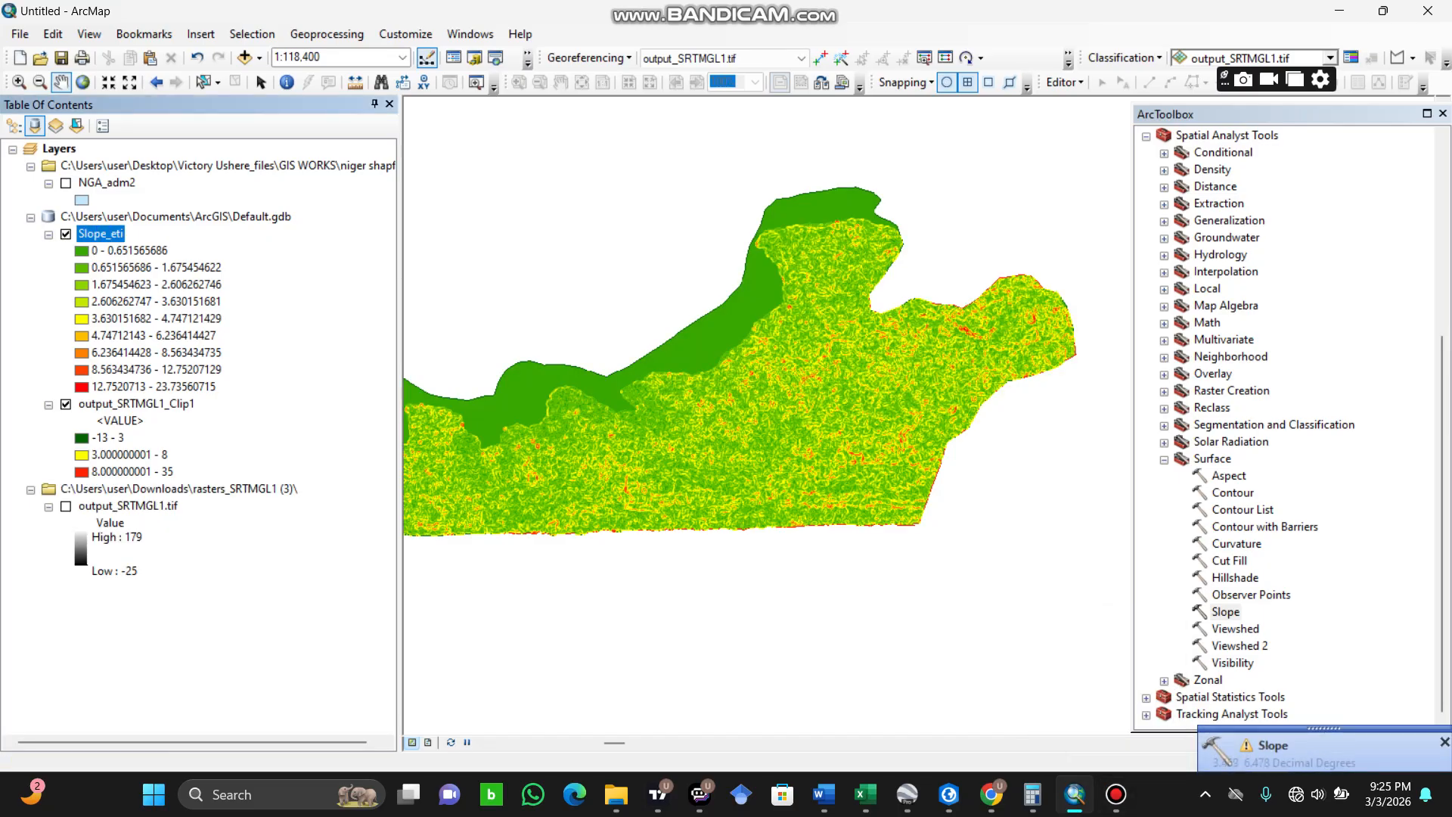
right_click(98, 234)
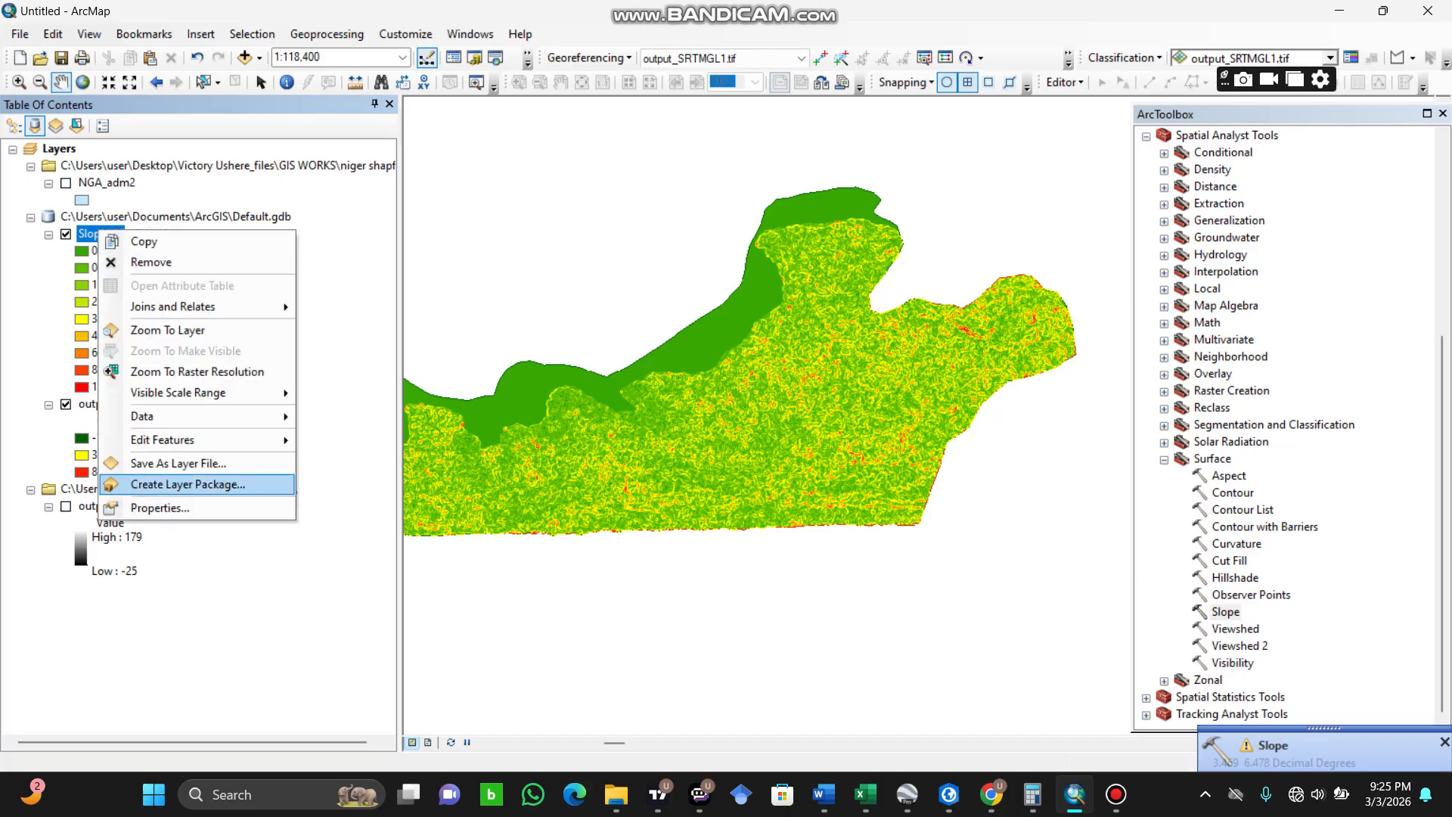
left_click(160, 508)
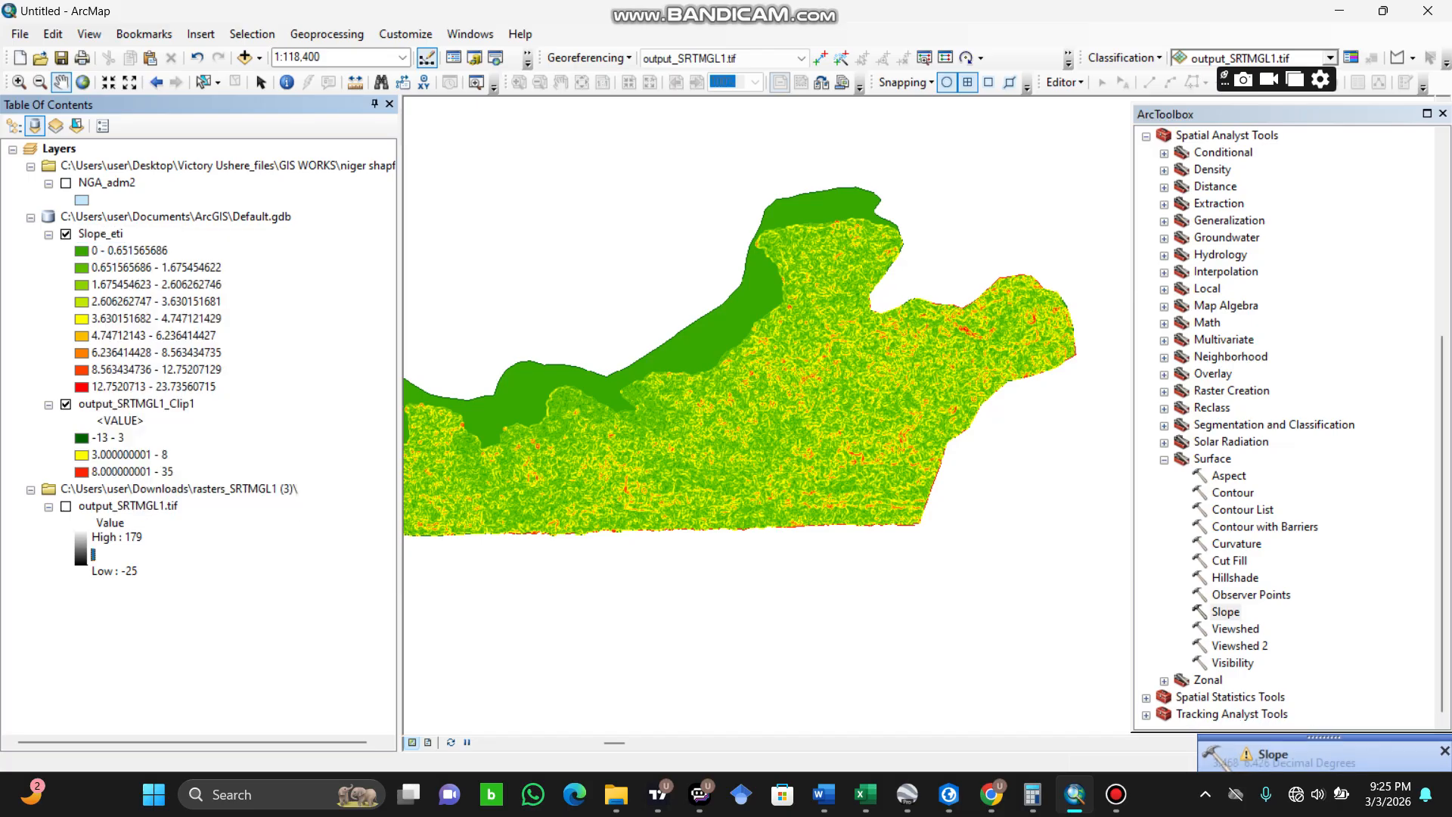
right_click(110, 234)
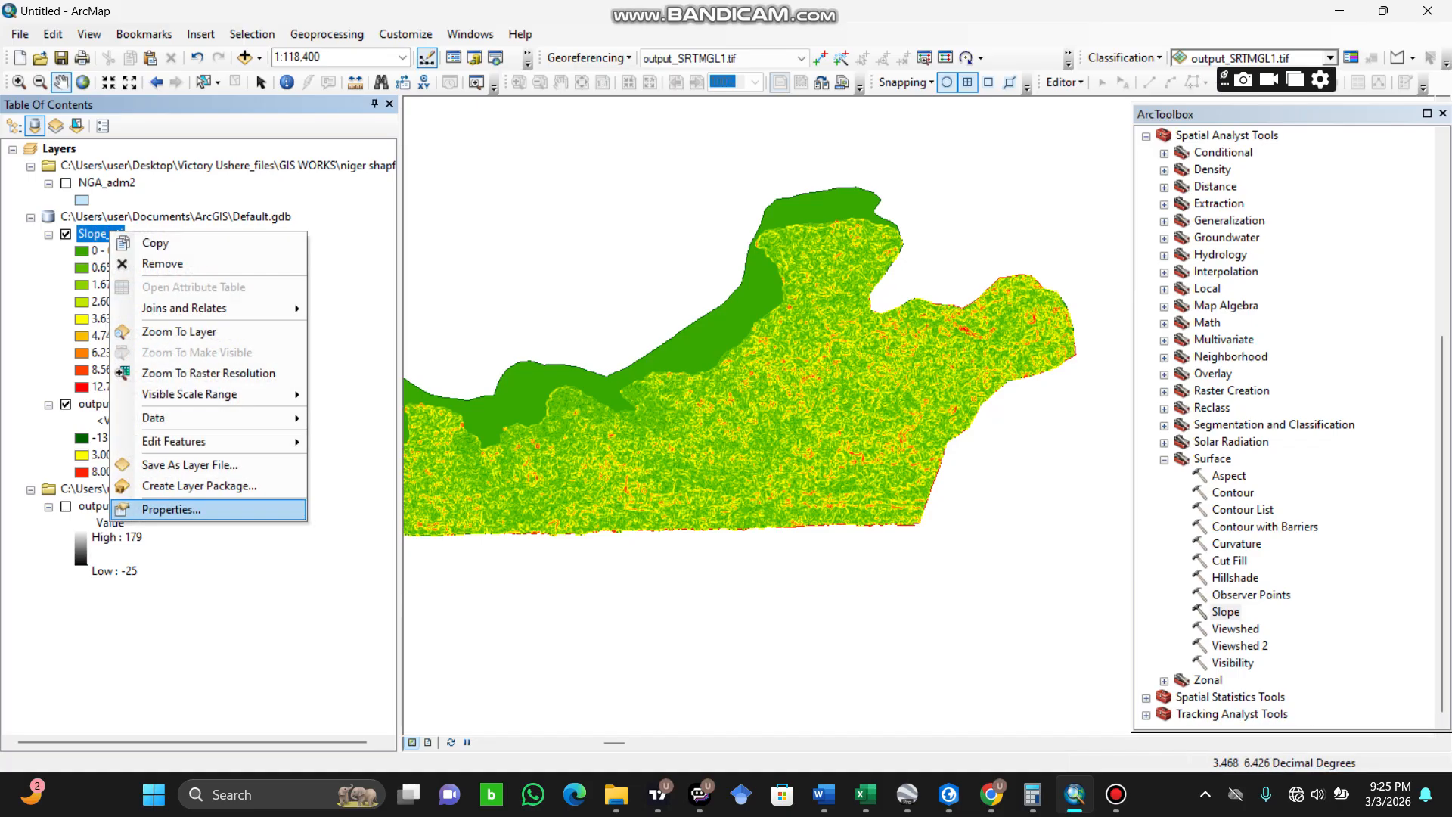
left_click(160, 510)
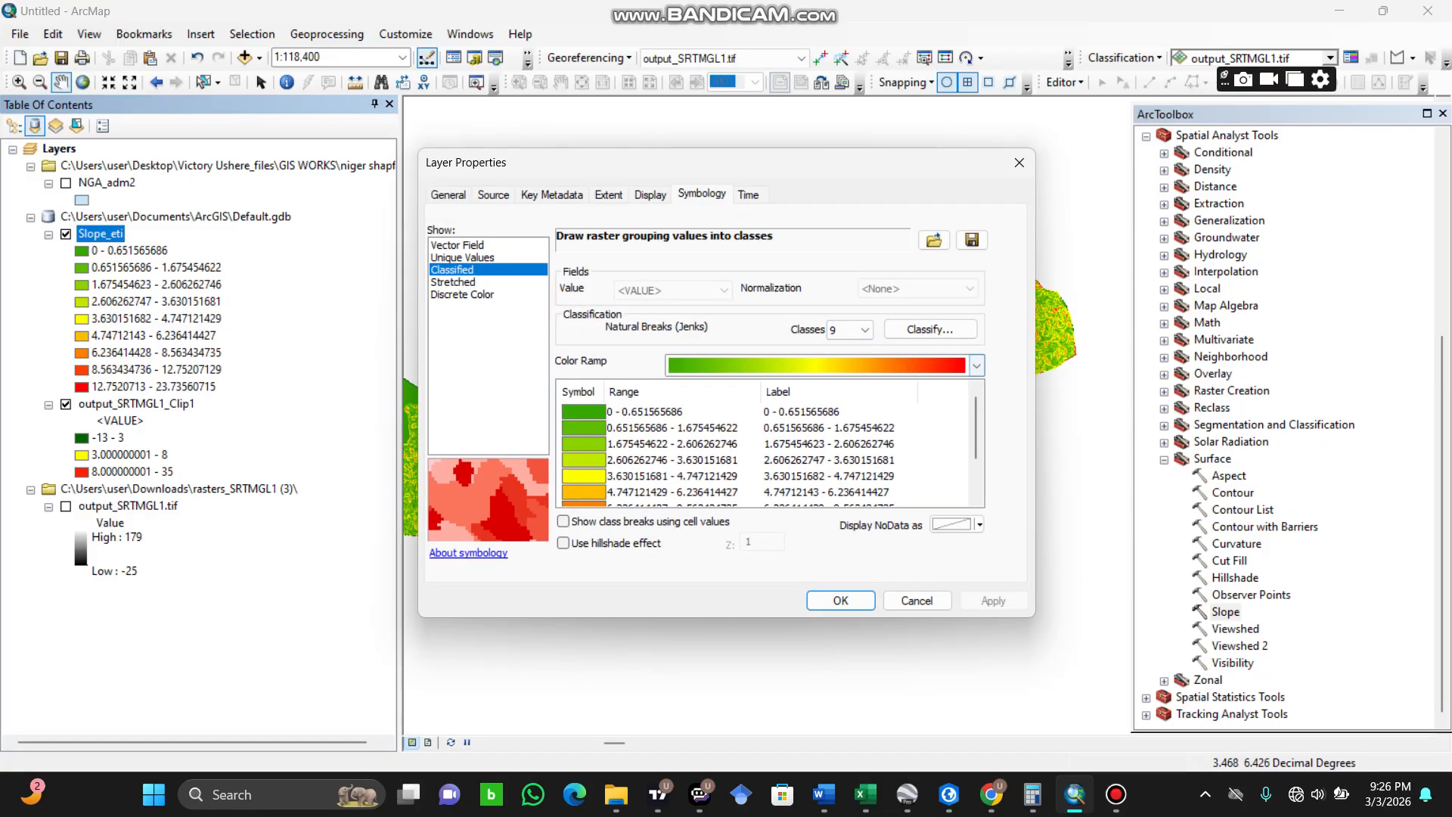
left_click(977, 366)
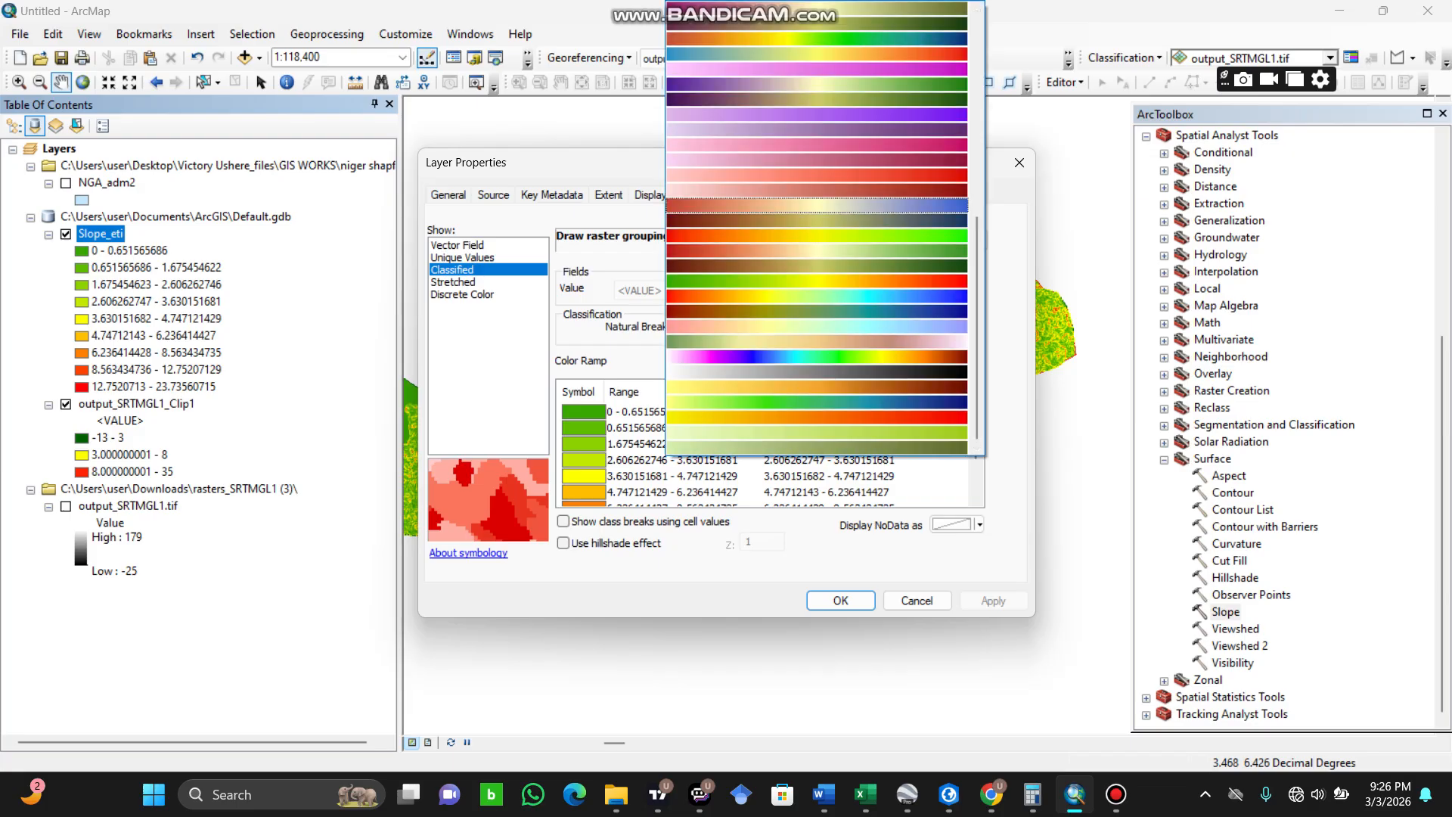
left_click(817, 206)
Apply the magenta-to-olive color ramp to the Slope_eti layer's slope classes.
left_click(977, 367)
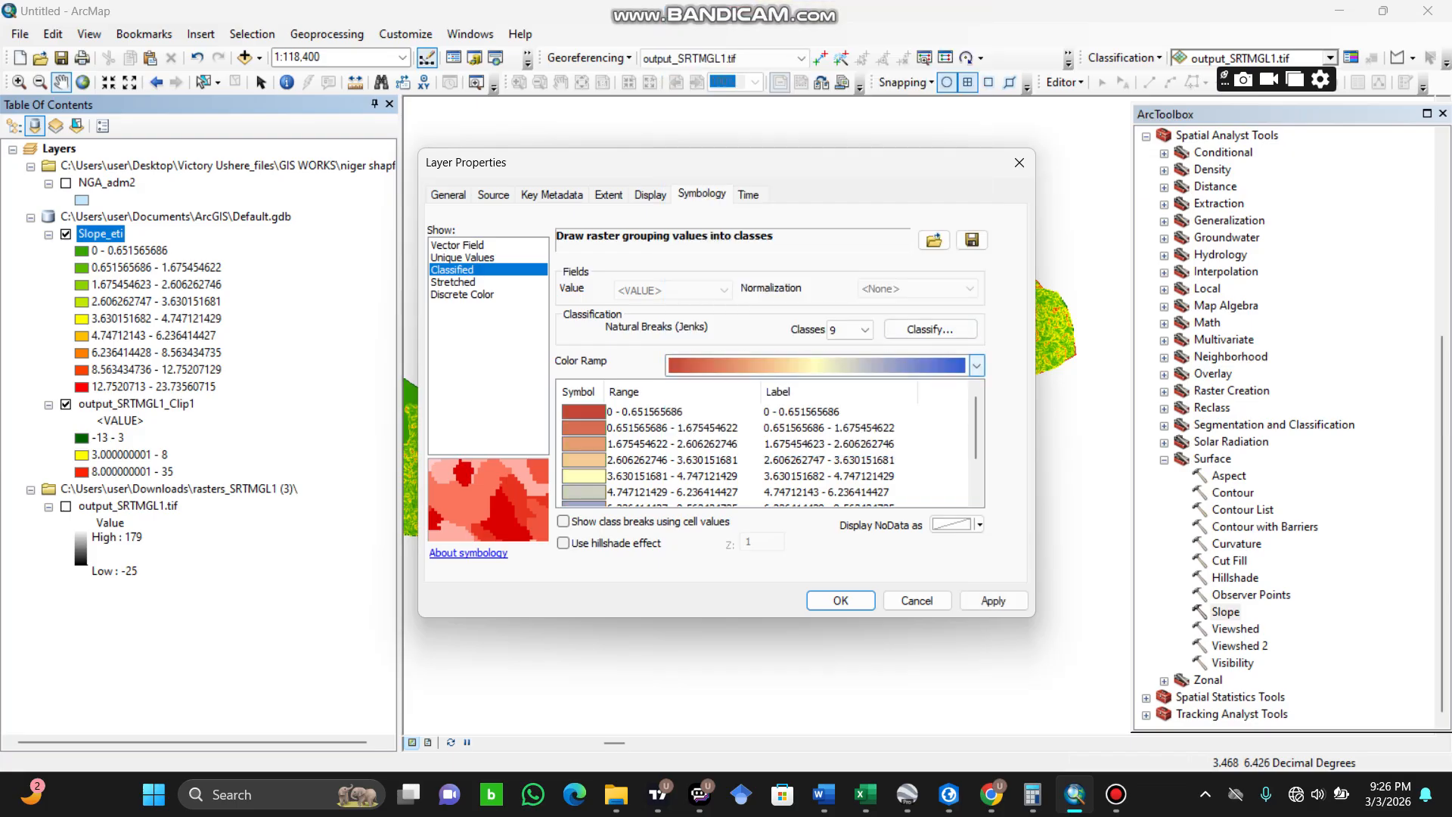
scroll(817, 227, "up", 3)
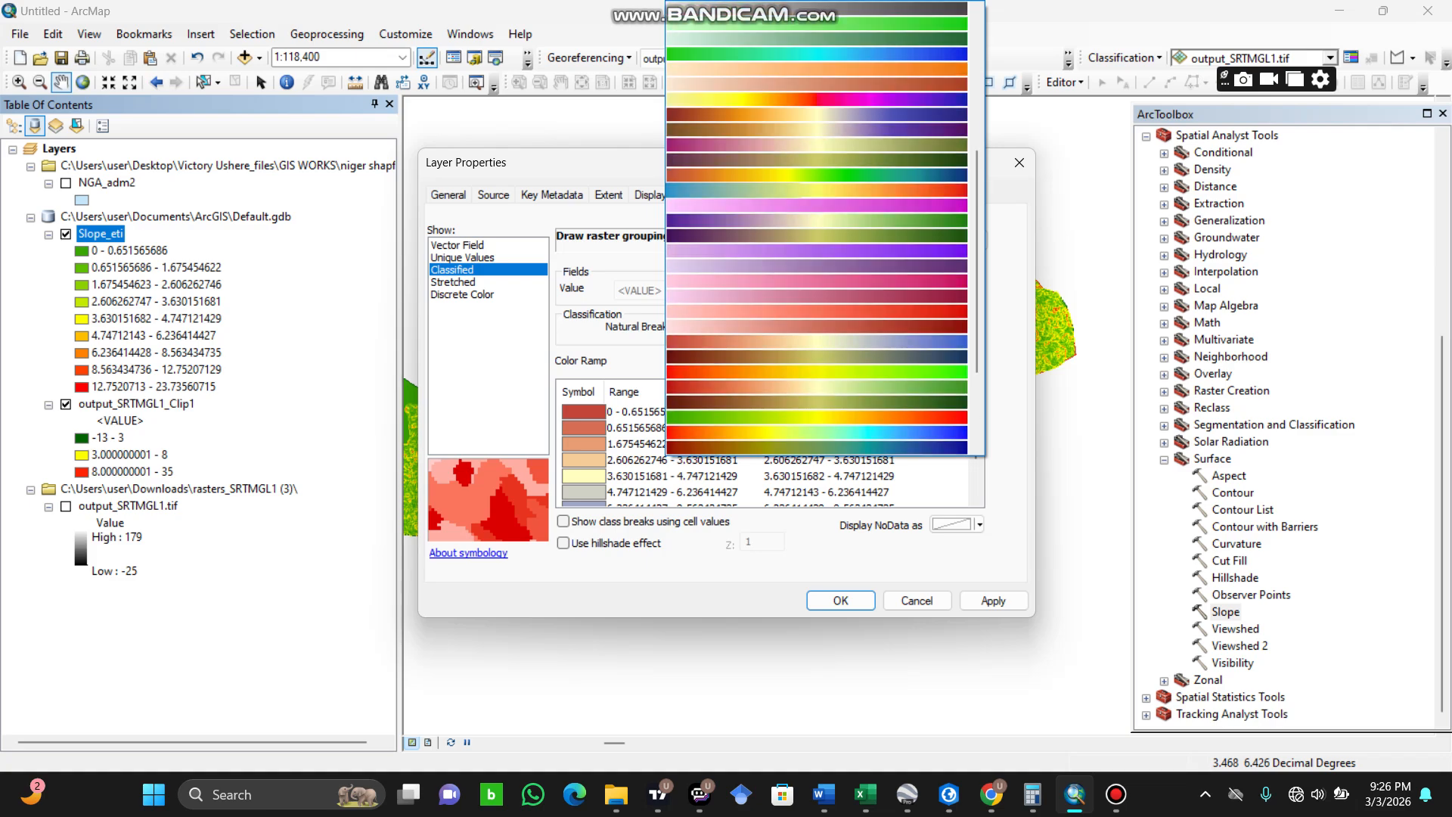
left_click(817, 145)
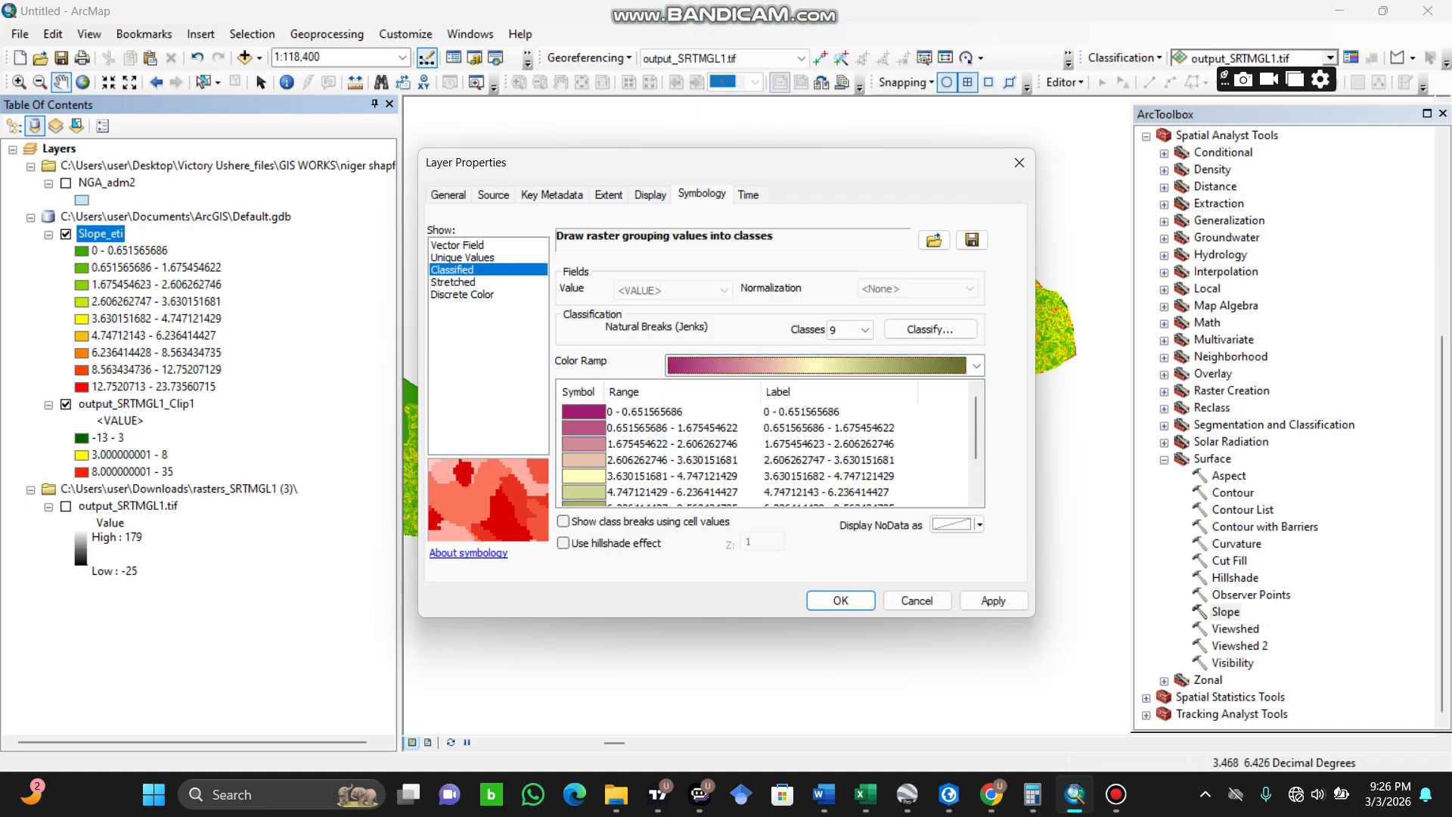
scroll(768, 446, "down", 1)
left_click(993, 600)
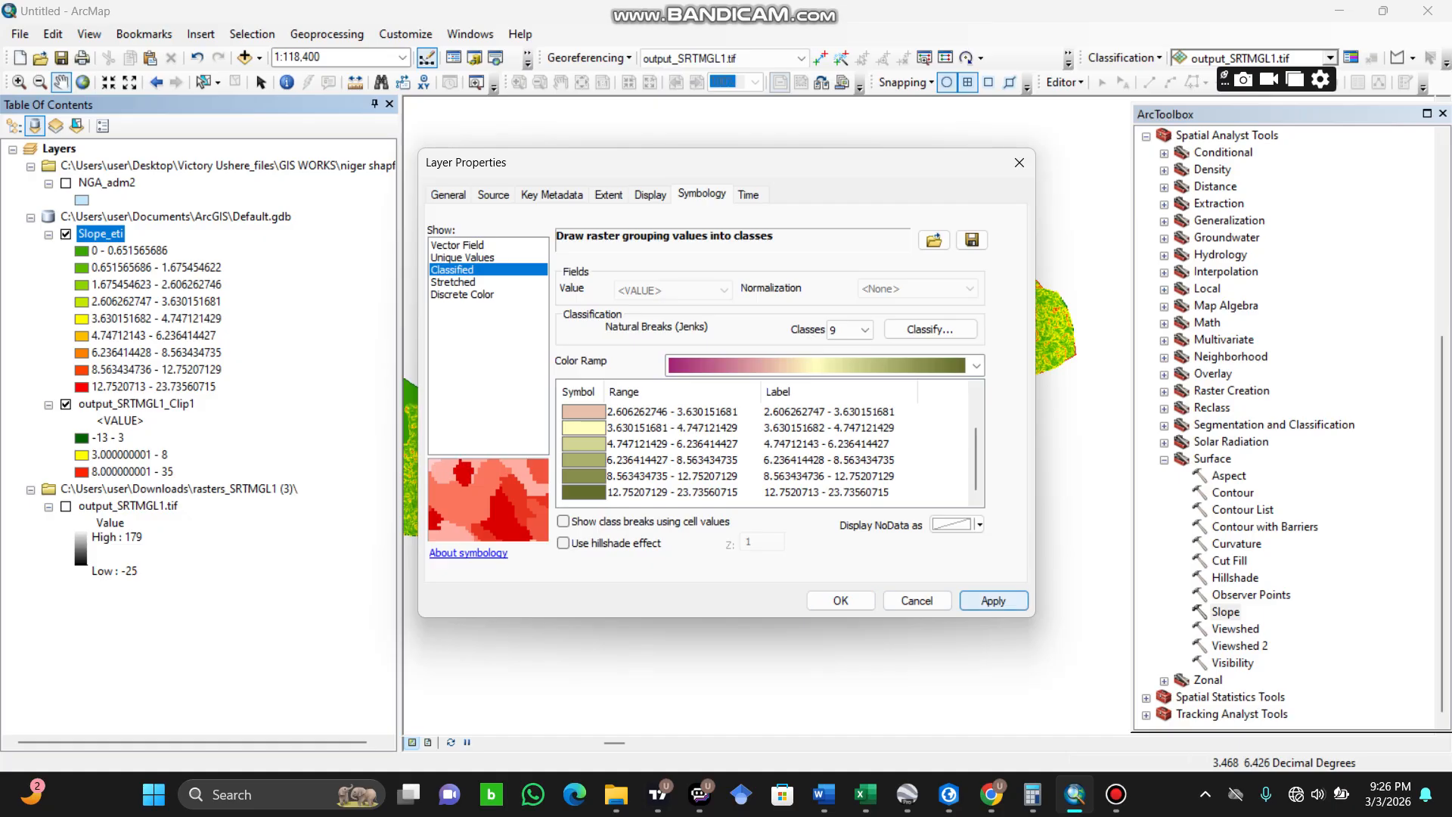
left_click(840, 601)
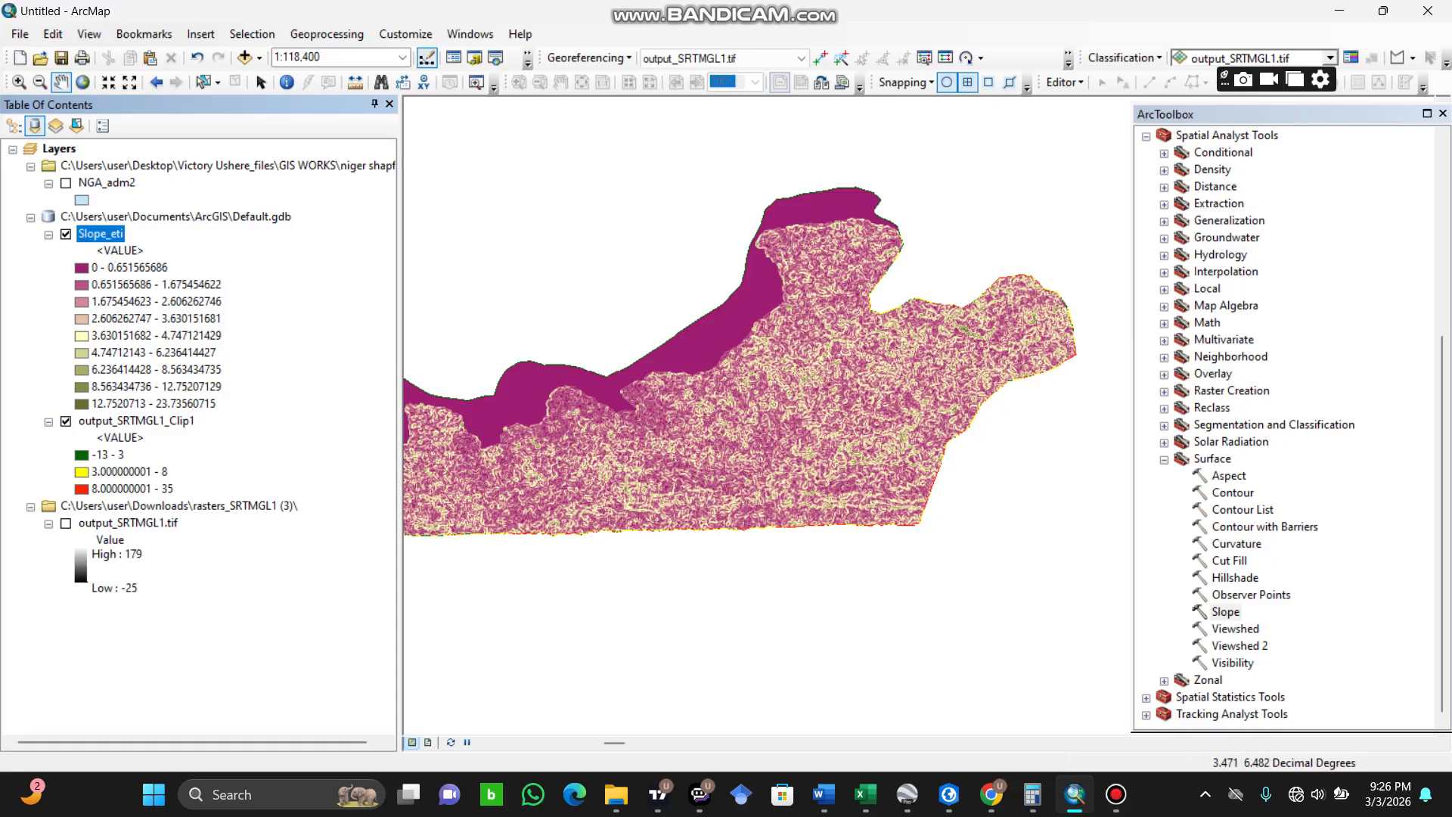
Change the Slope_eti layer's classified symbology to the blue-yellow-red color ramp and apply it.
right_click(114, 233)
left_click(147, 509)
left_click(977, 365)
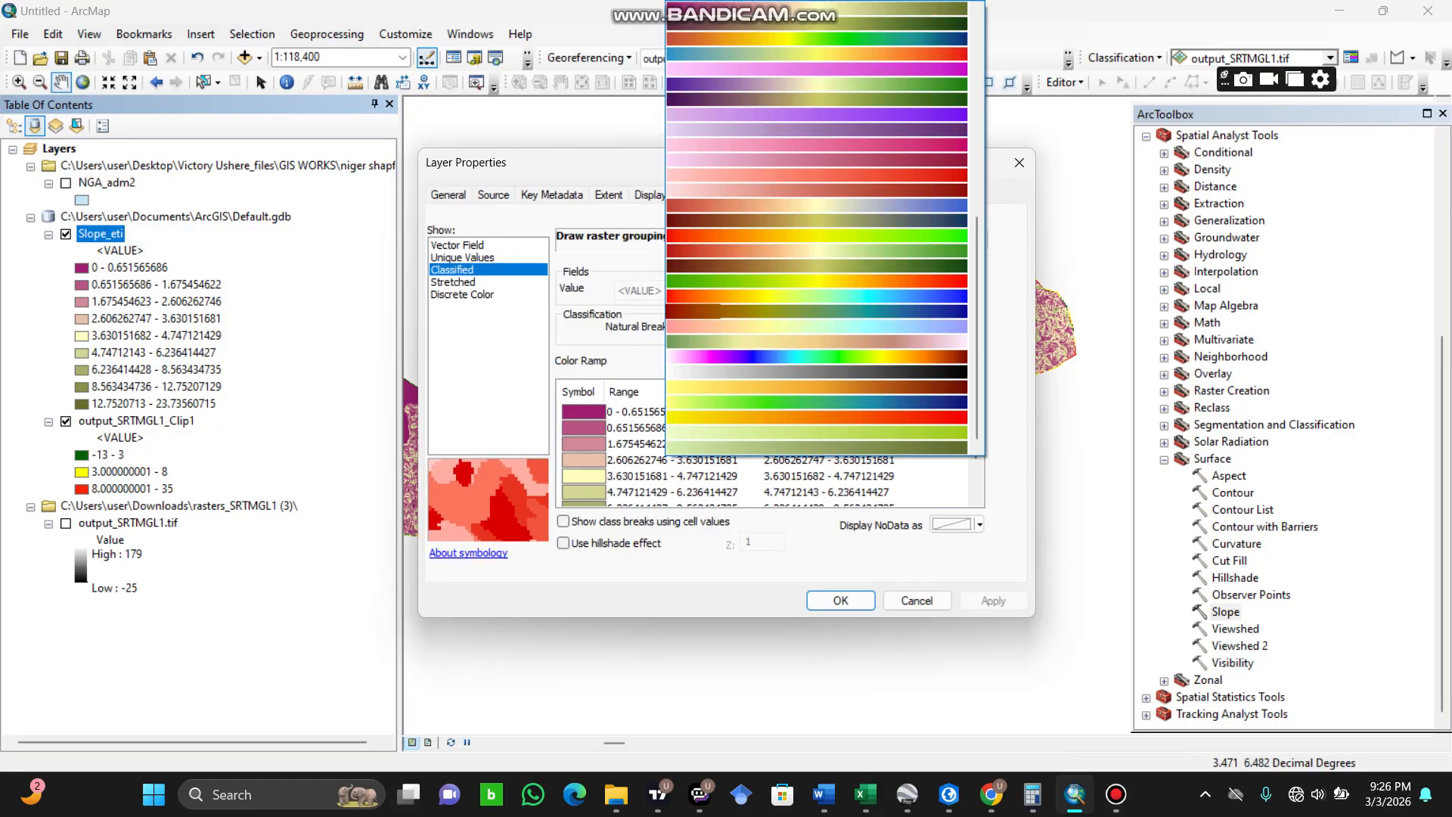
scroll(817, 227, "up", 2)
scroll(817, 227, "up", 6)
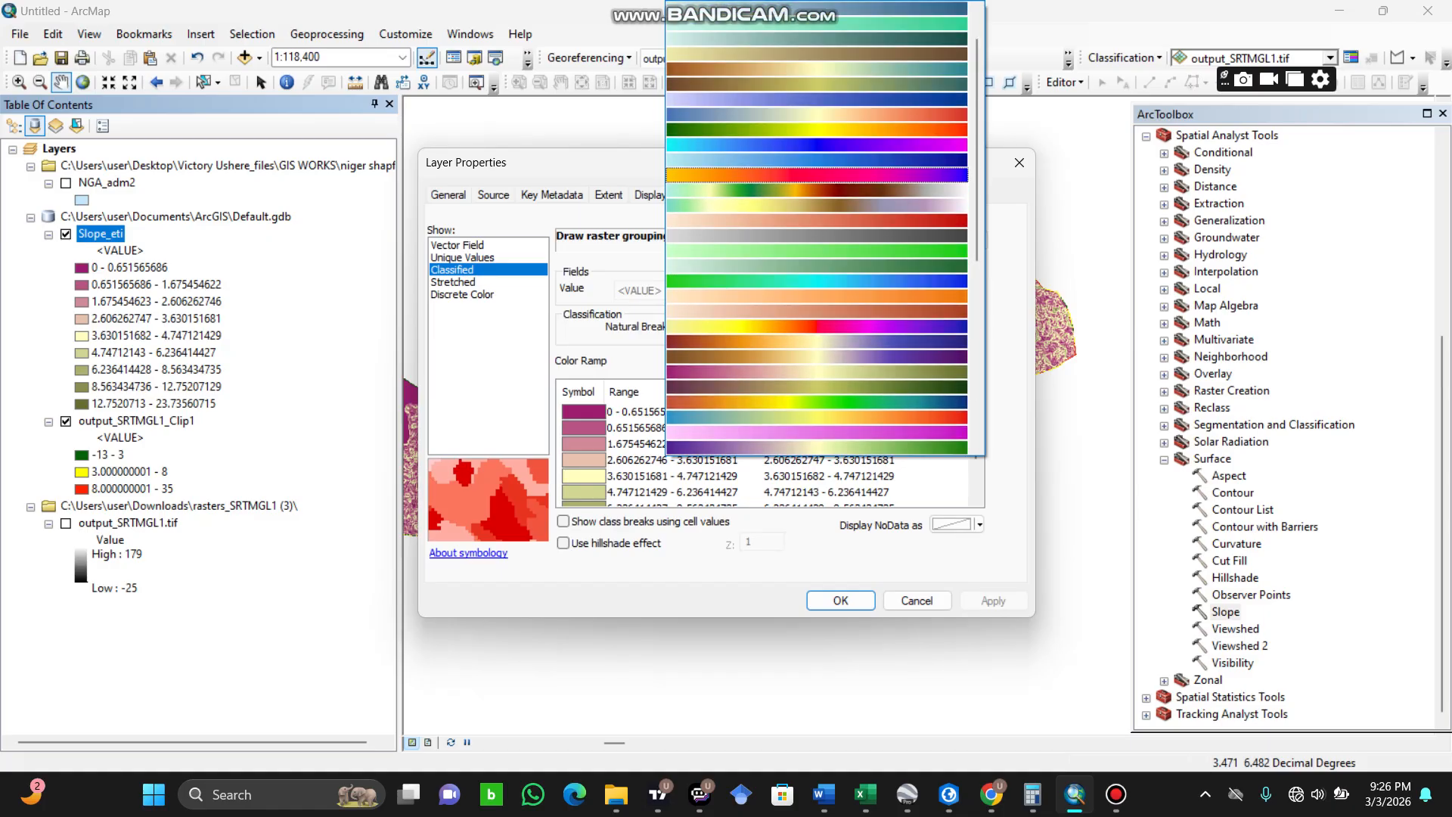
scroll(817, 227, "up", 1)
left_click(817, 160)
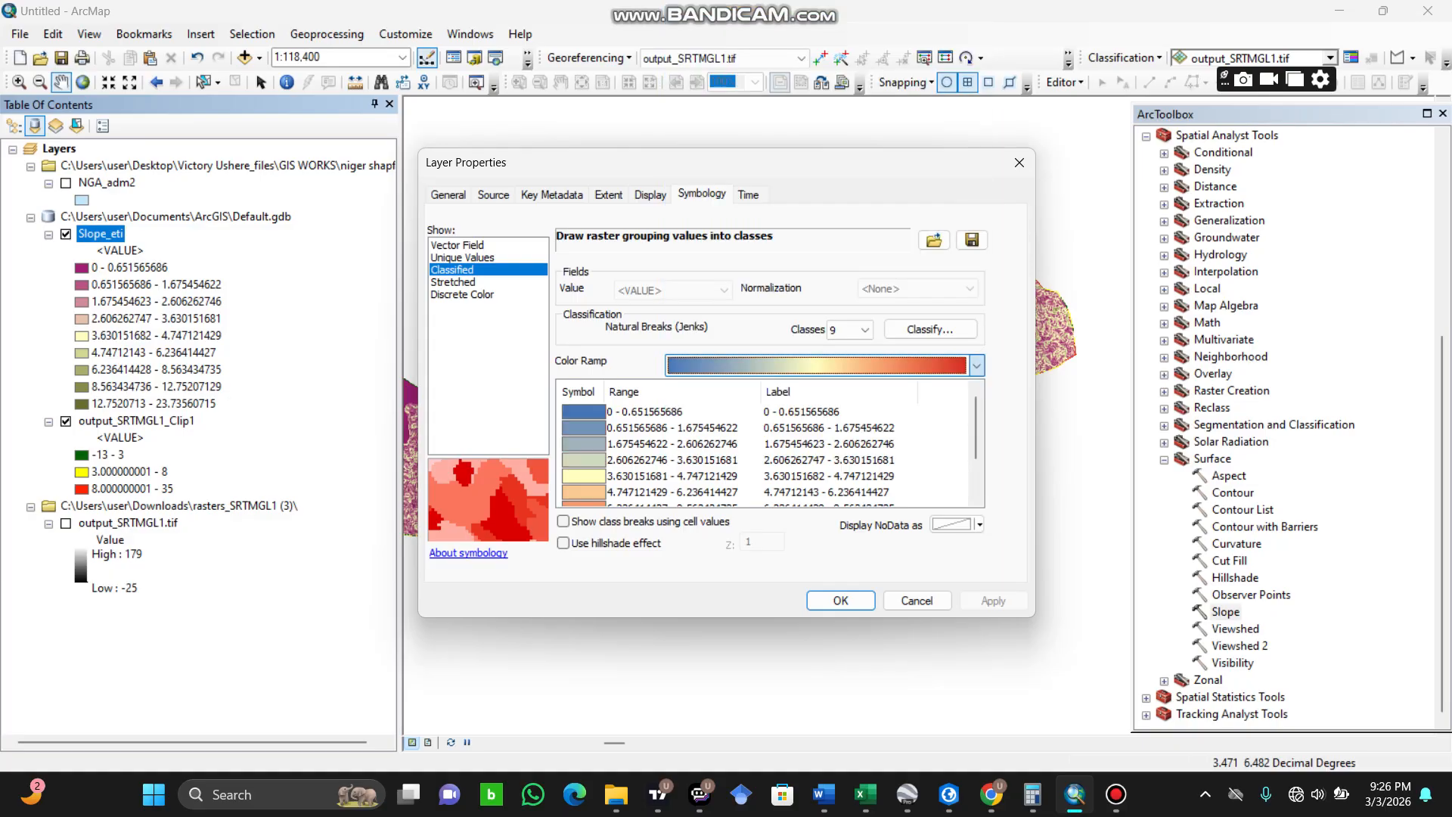
left_click(994, 601)
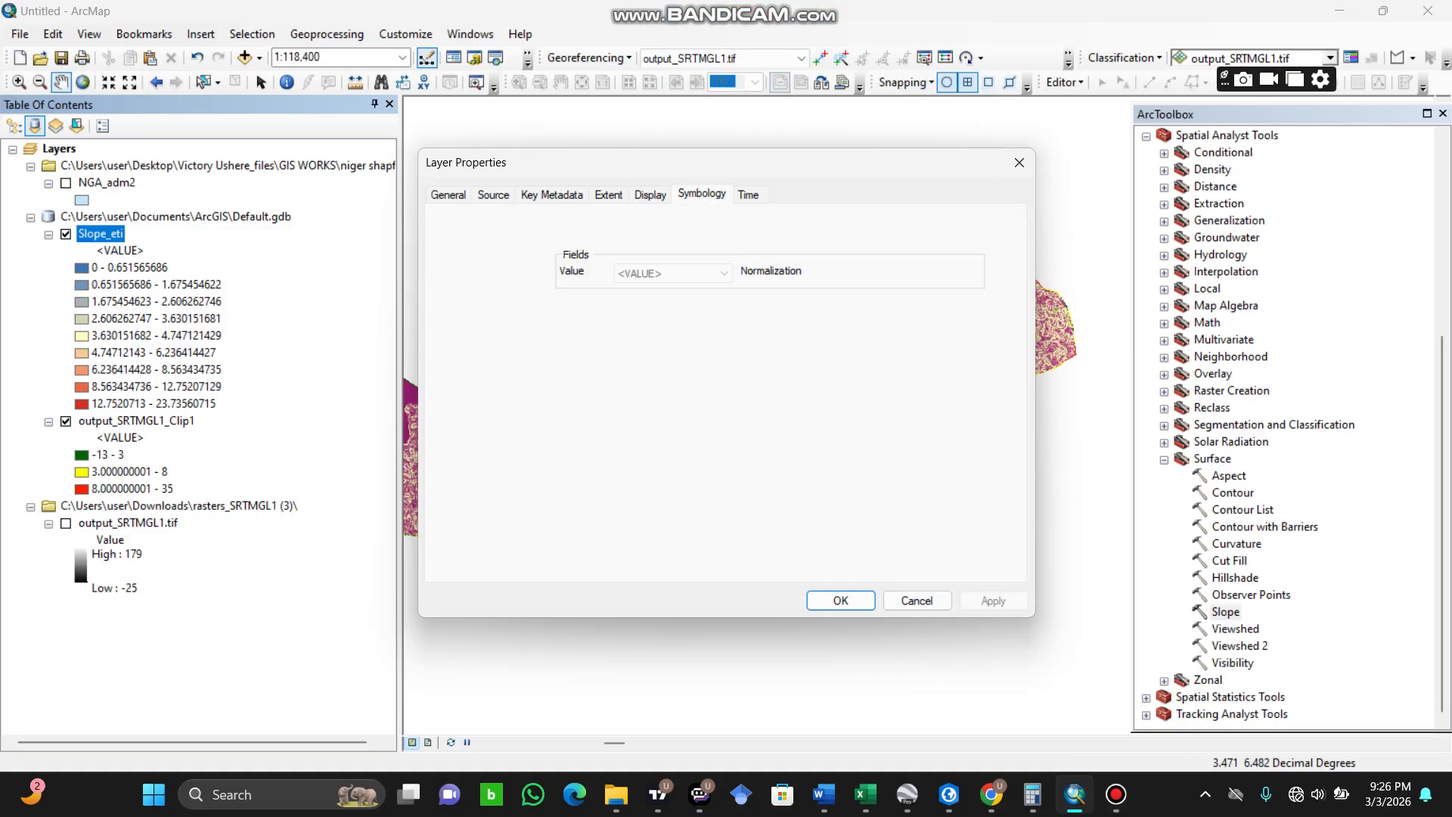
left_click(841, 601)
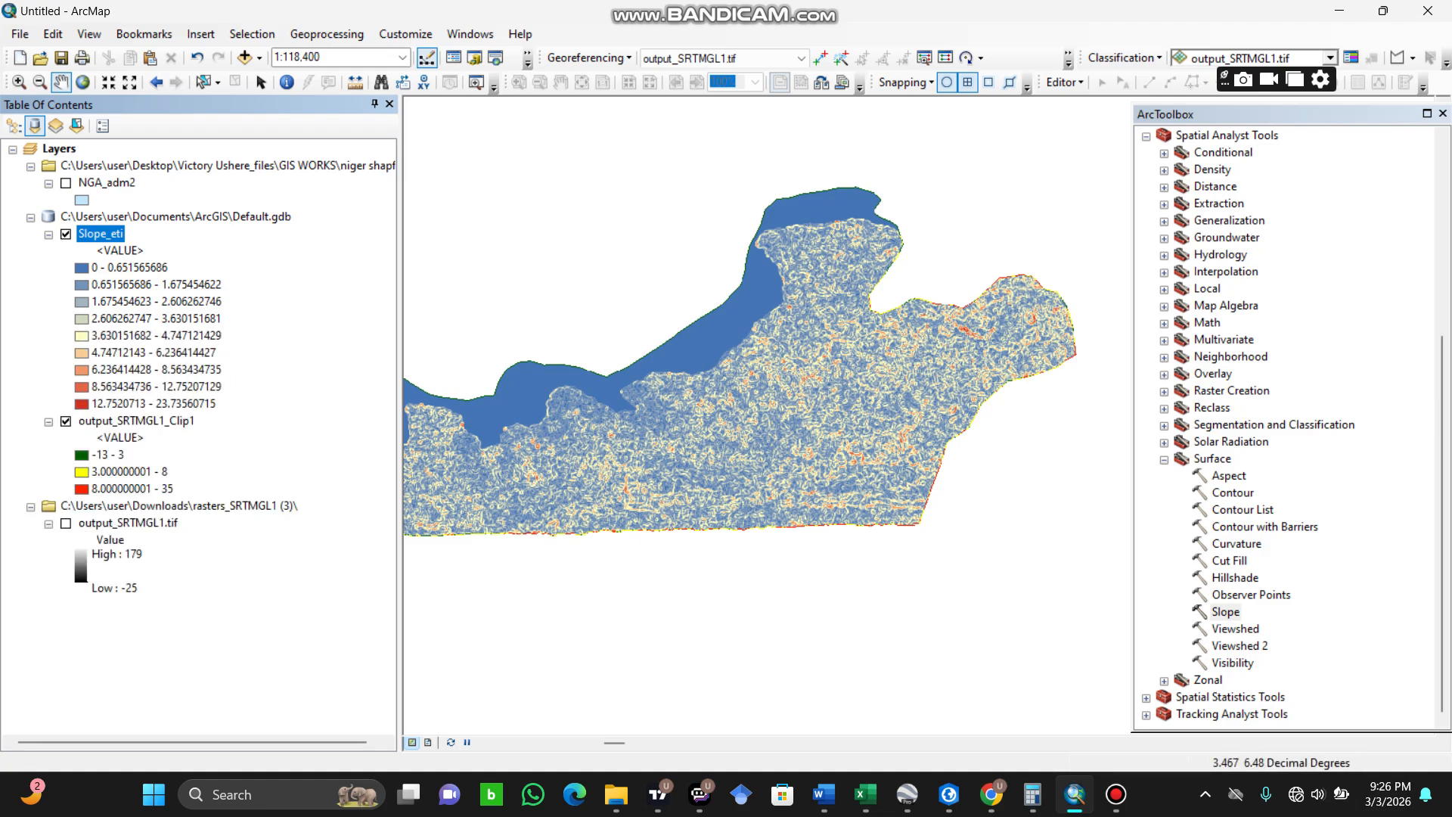
Inspect the slope raster's edges up close and hide the output_SRTMGL1_Clip1 layer beneath it.
scroll(711, 324, "up", 2)
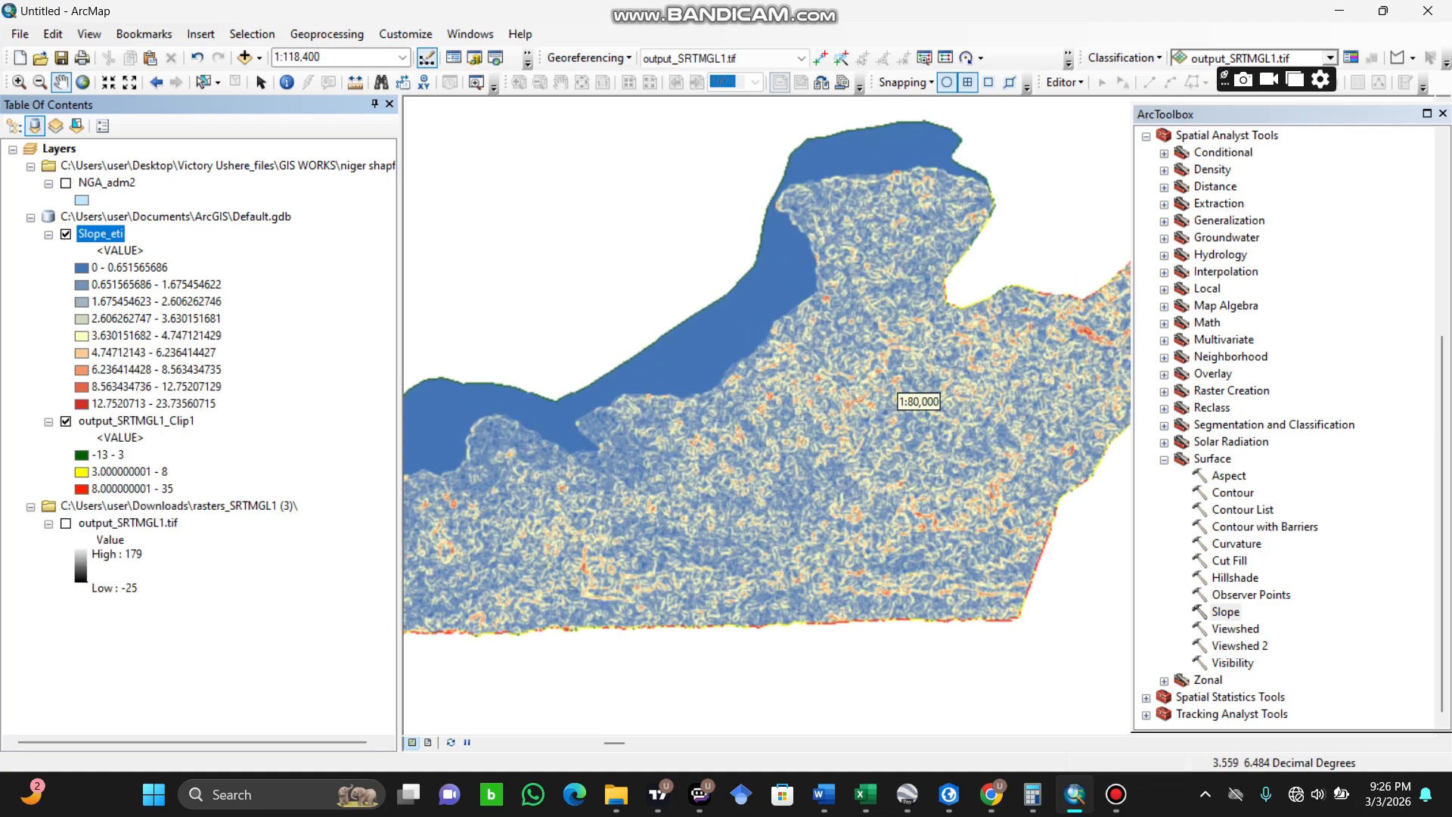
scroll(757, 378, "up", 1)
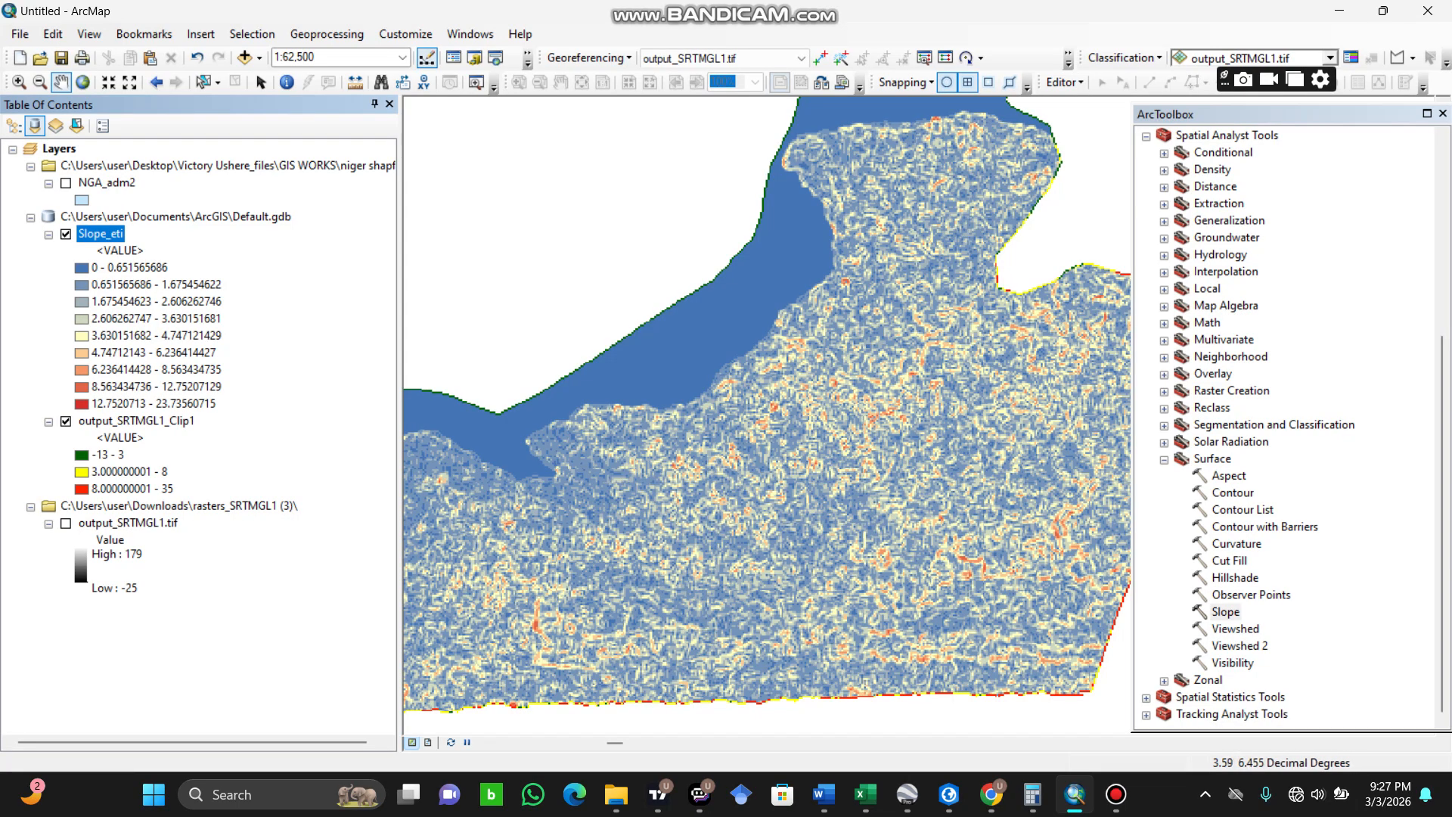
left_click_drag(870, 318, 689, 259)
scroll(896, 394, "up", 4)
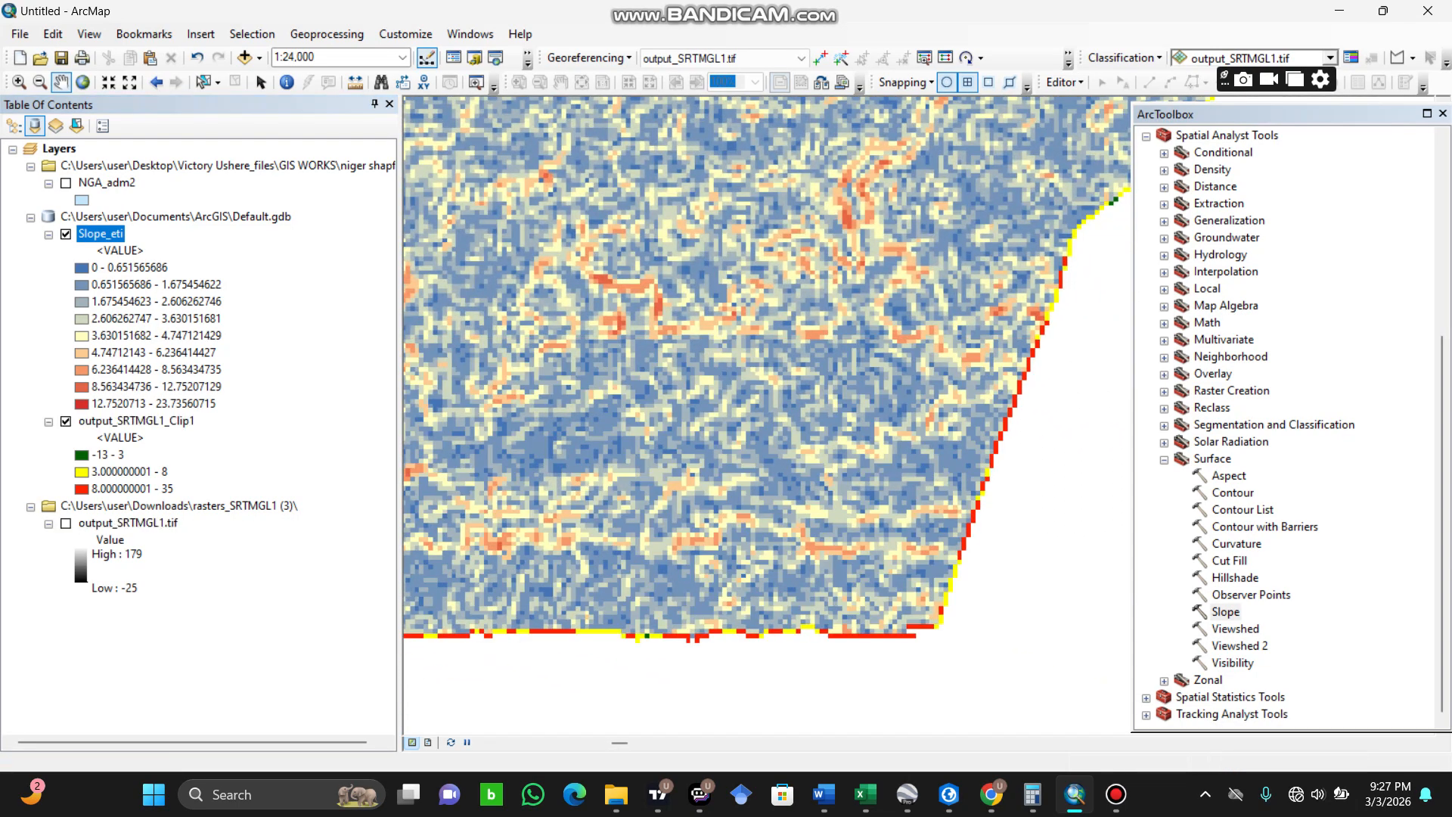
left_click(65, 421)
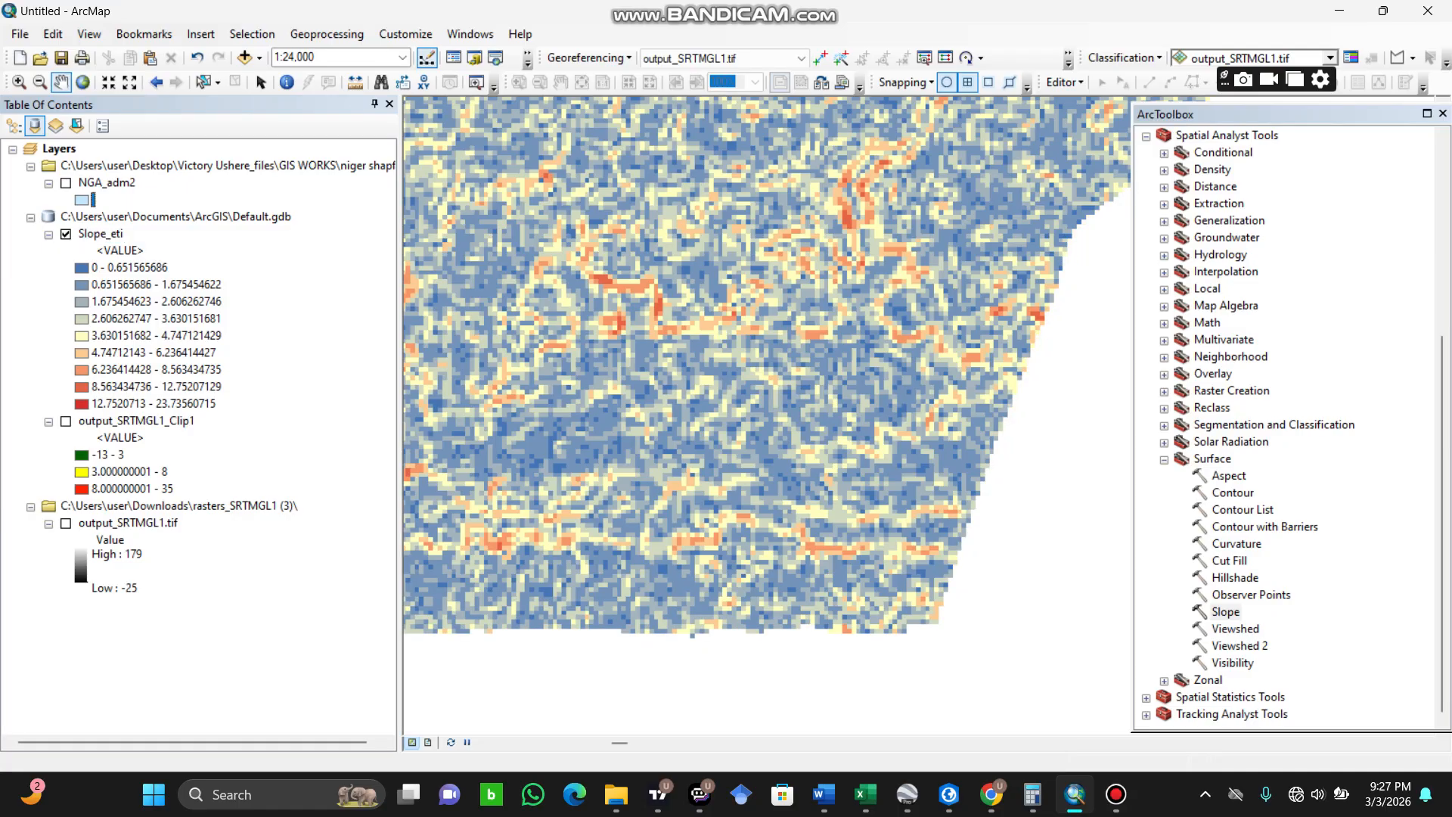
Remove the fill colour from the NGA_adm2 polygon symbol and turn on that boundary layer.
right_click(81, 200)
left_click(188, 207)
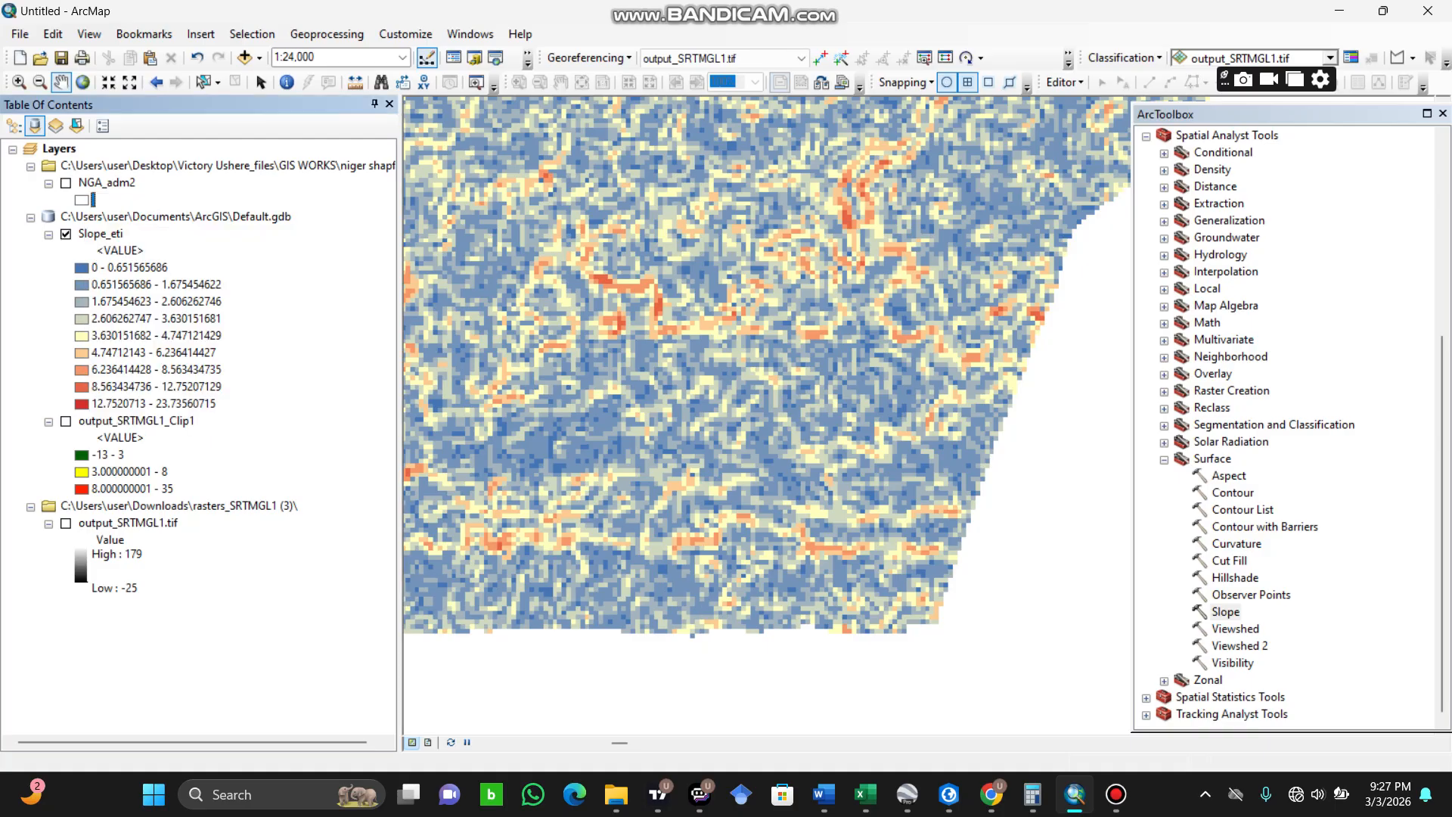
left_click(65, 182)
Examine how the slope raster's edges fit the NGA_adm2 boundary outline at different scales.
scroll(893, 388, "down", 3)
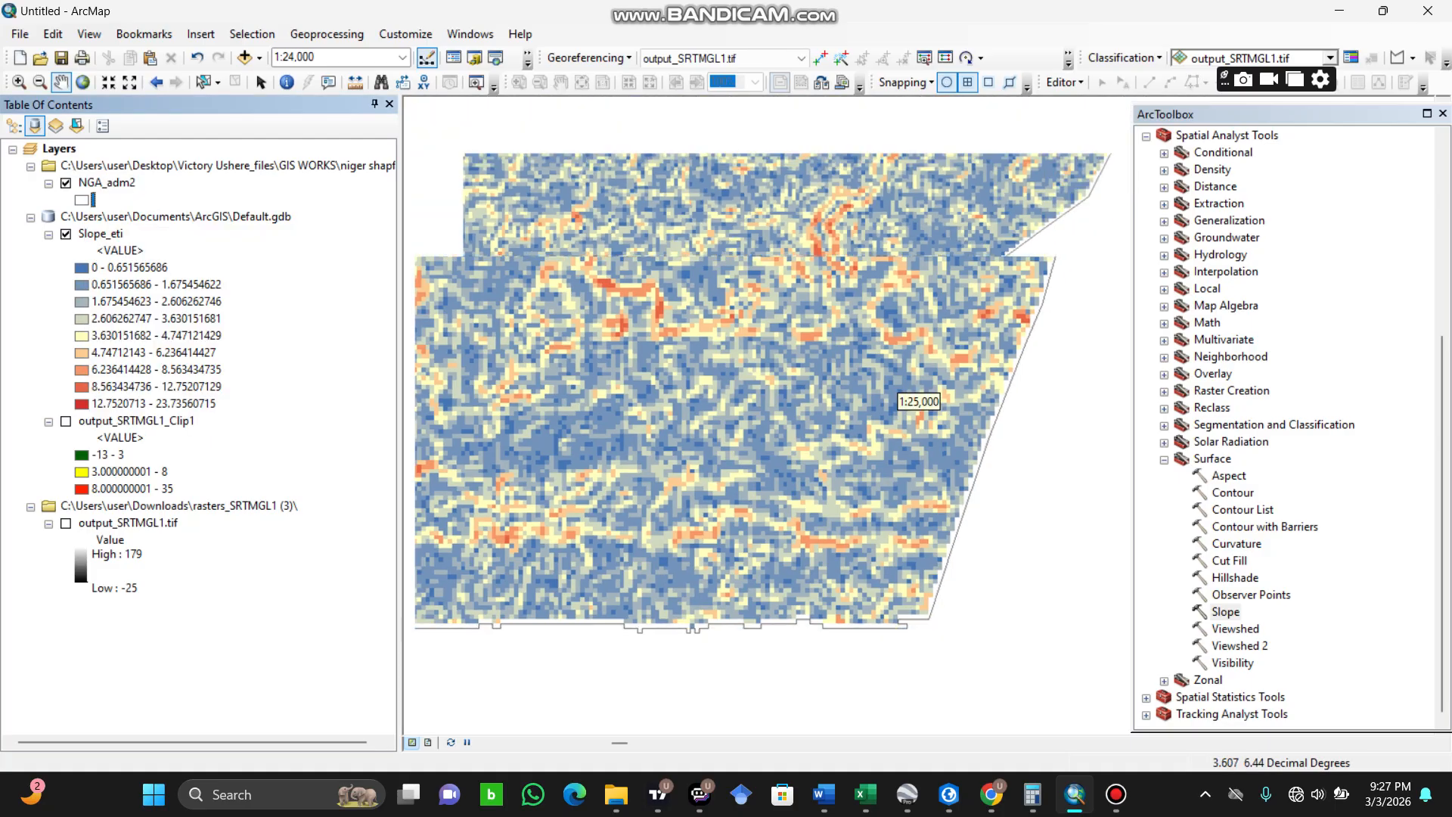
scroll(892, 387, "up", 2)
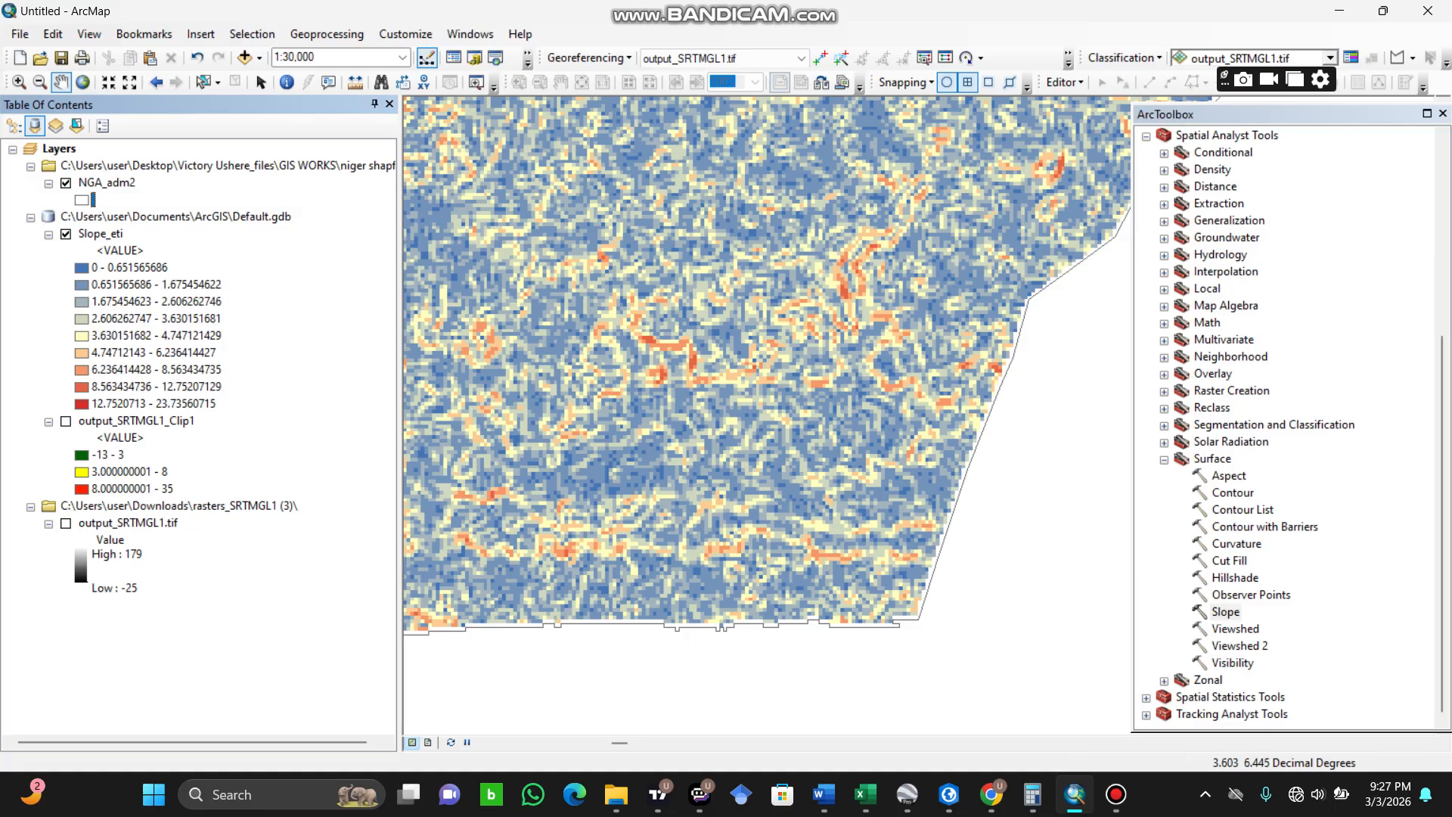
scroll(897, 397, "down", 3)
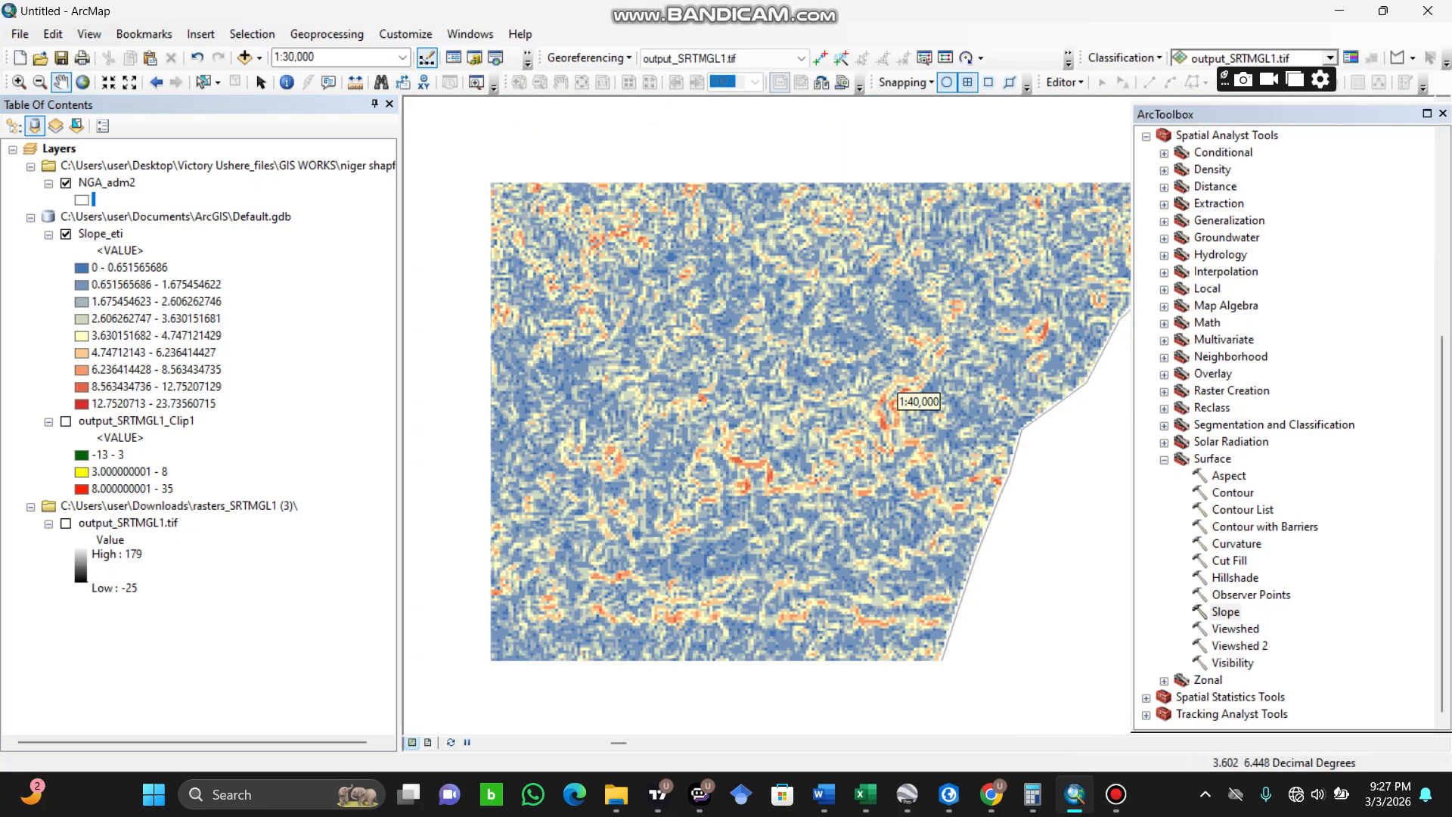
scroll(897, 397, "up", 2)
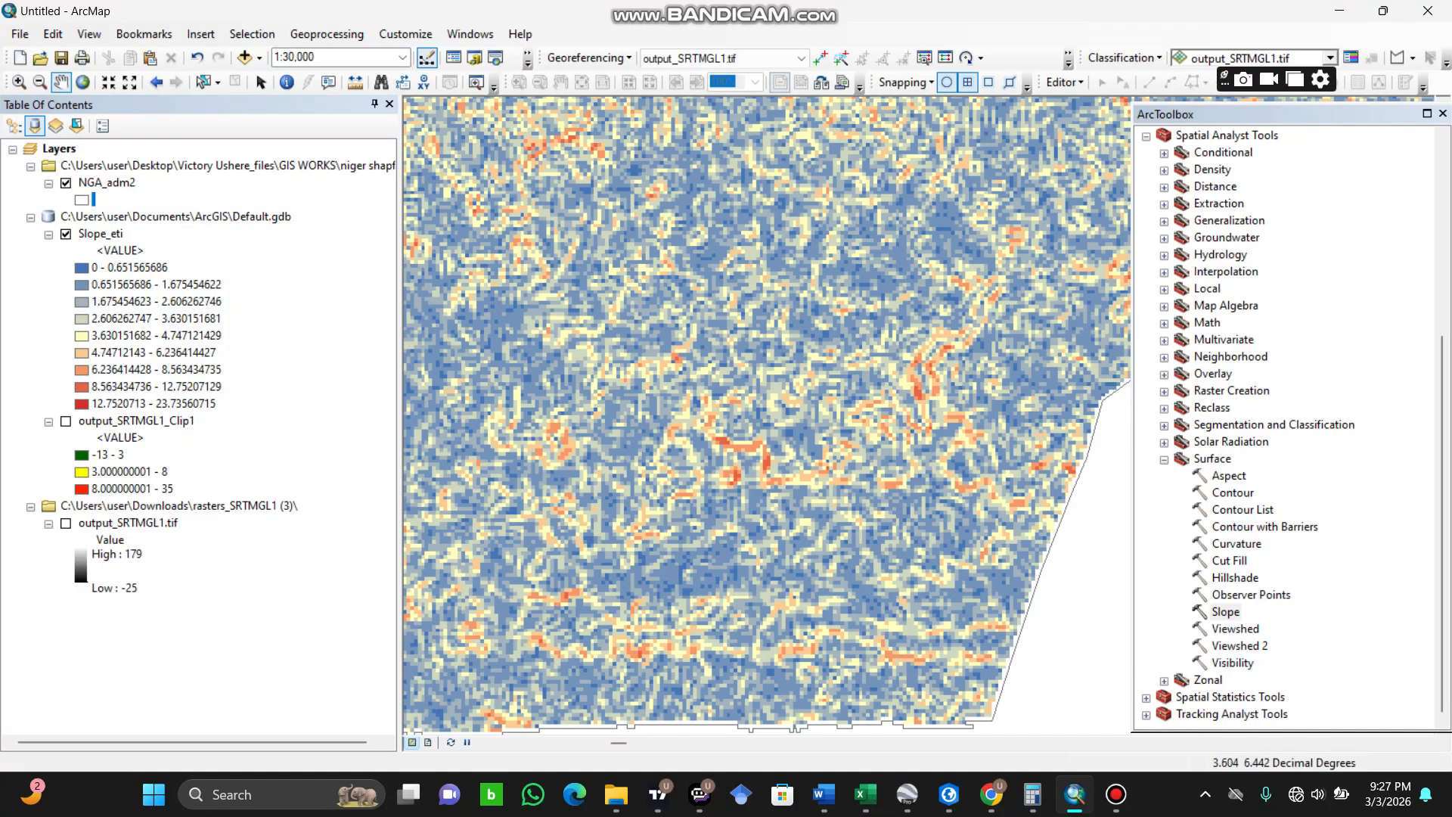
scroll(896, 397, "down", 3)
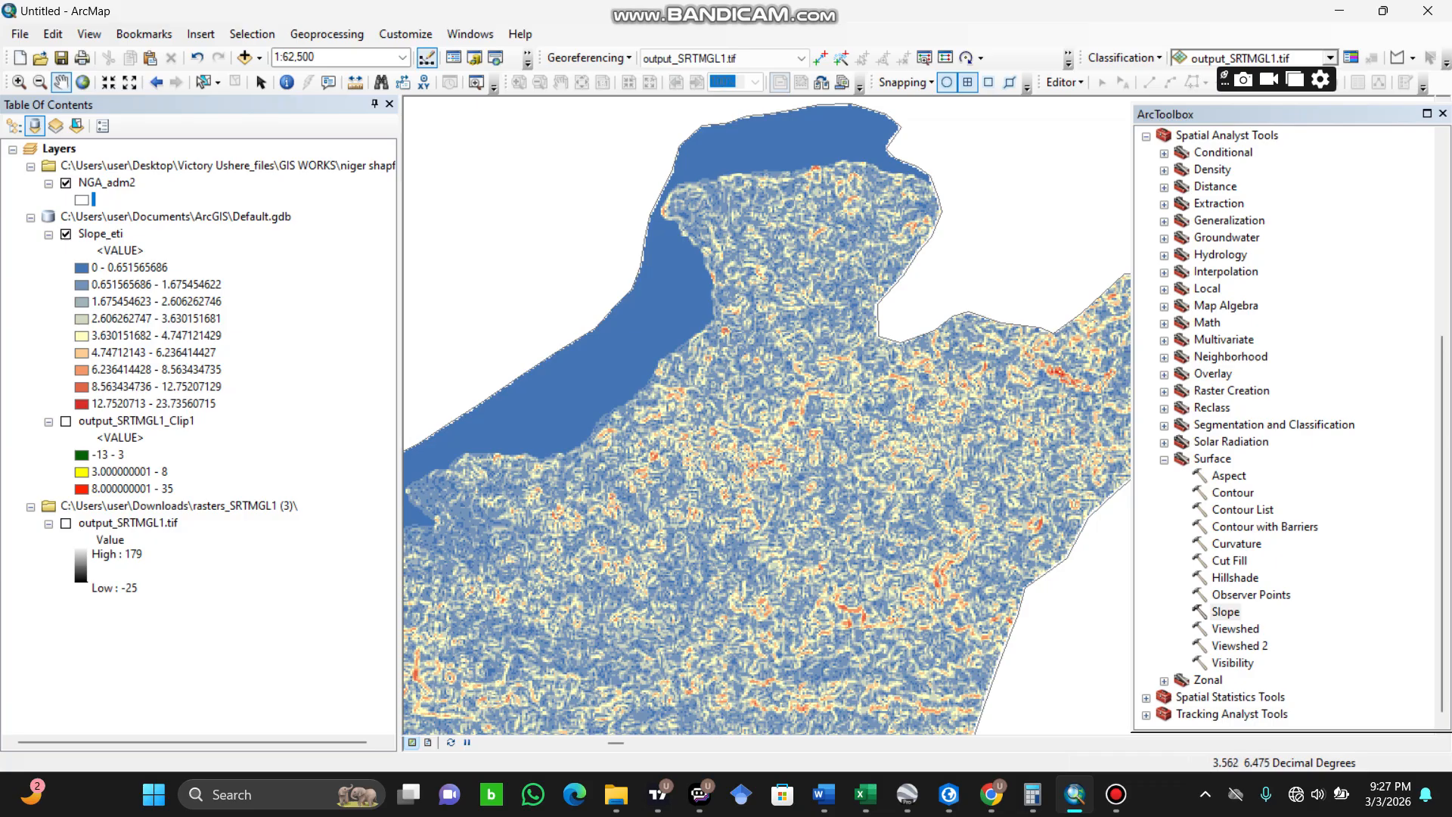
left_click_drag(764, 529, 758, 440)
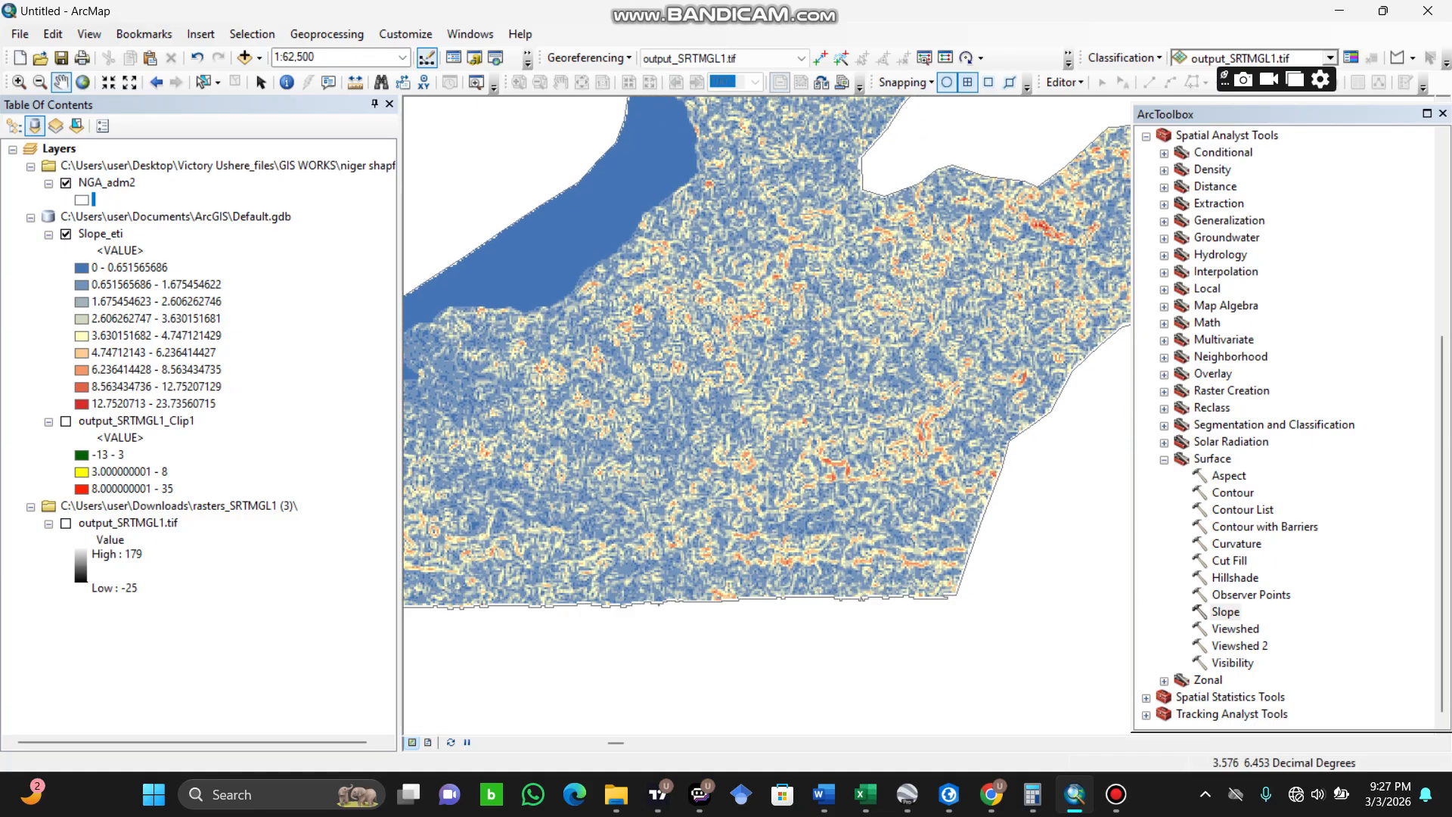
scroll(749, 491, "down", 2)
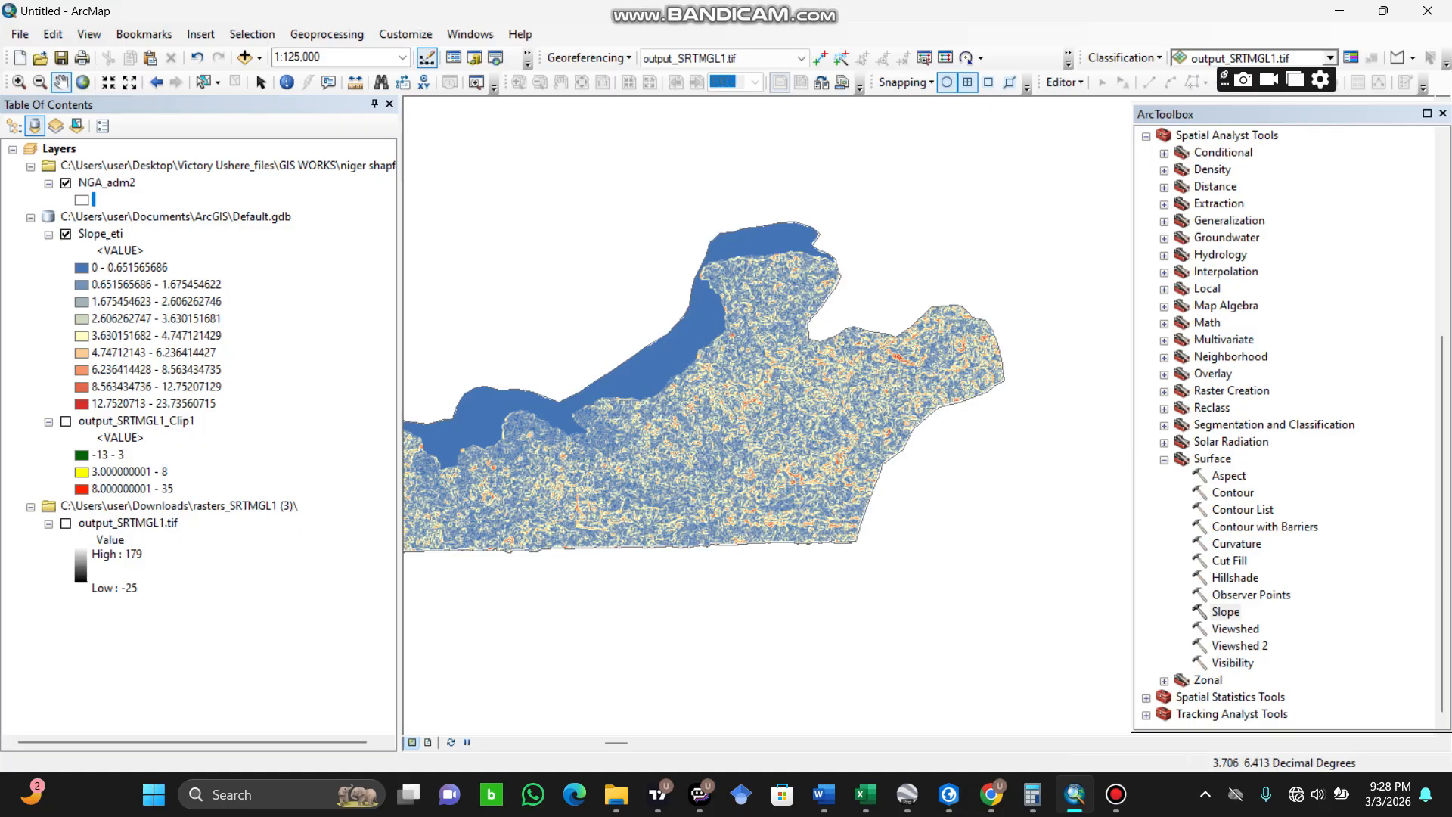
Run the Aspect tool on the output_SRTMGL1_Clip1 raster, naming the output Aspect_eti in the default geodatabase.
double_click(1229, 476)
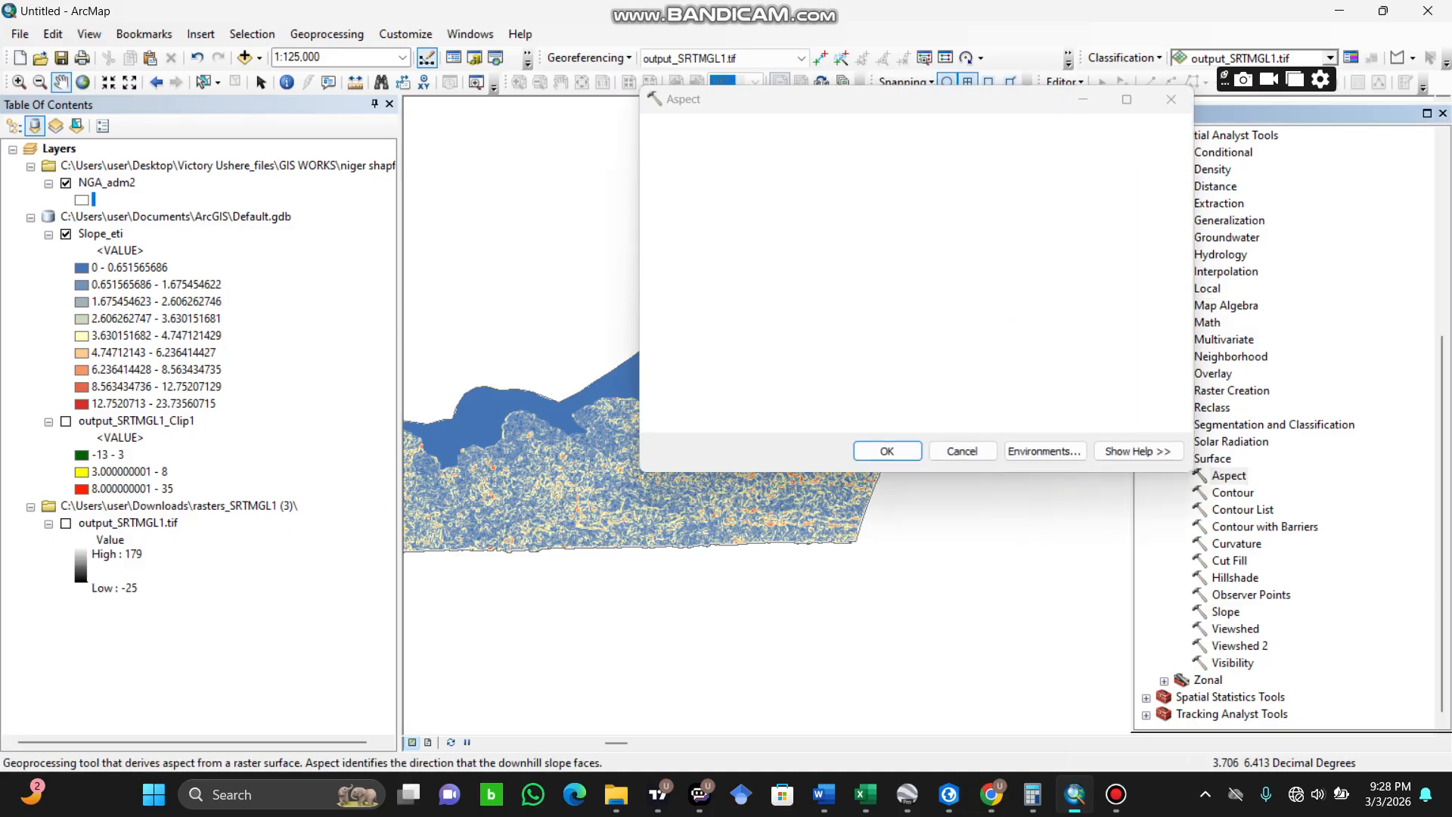
mouse_move(1116, 794)
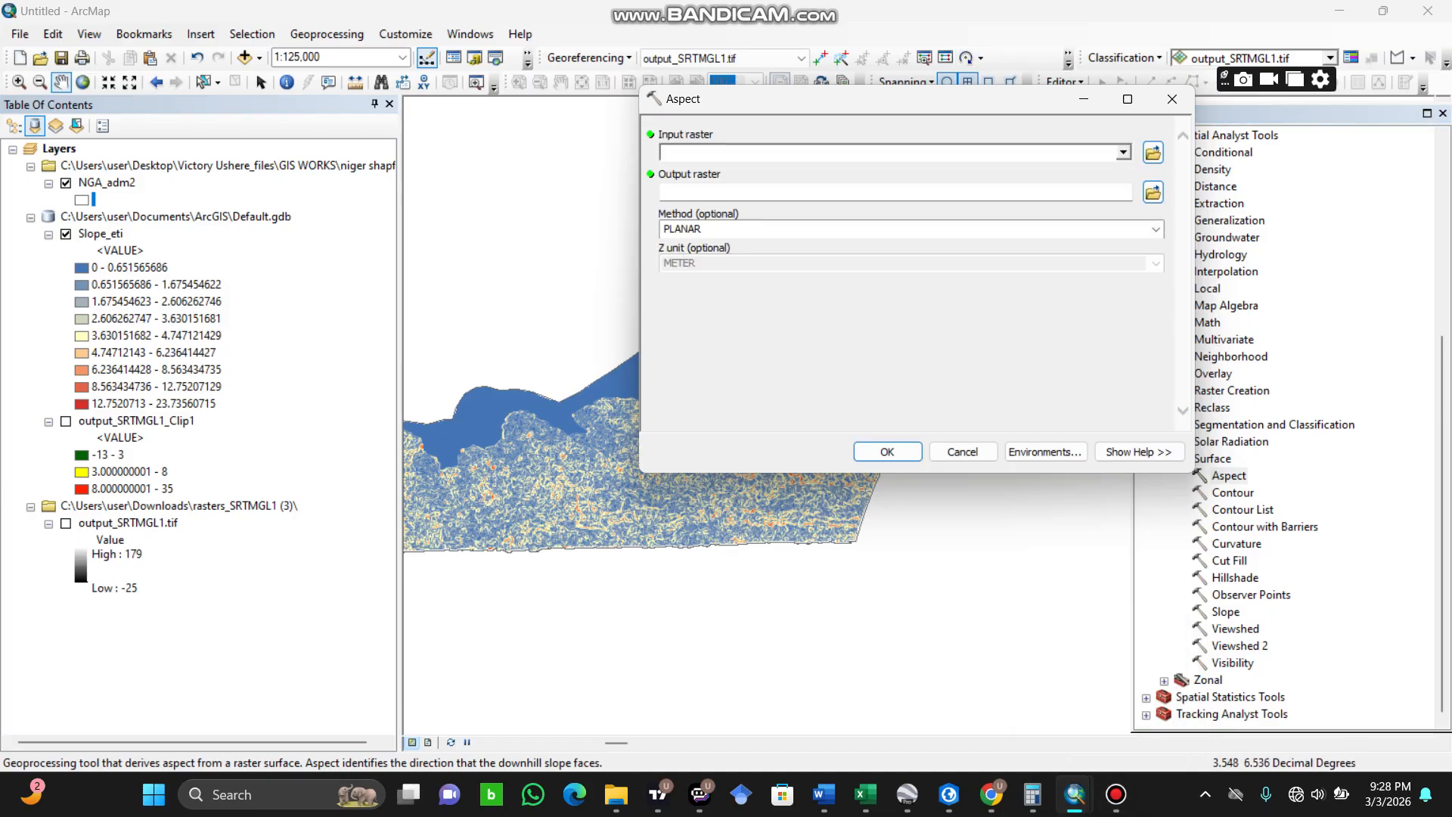
left_click(1124, 152)
left_click(759, 188)
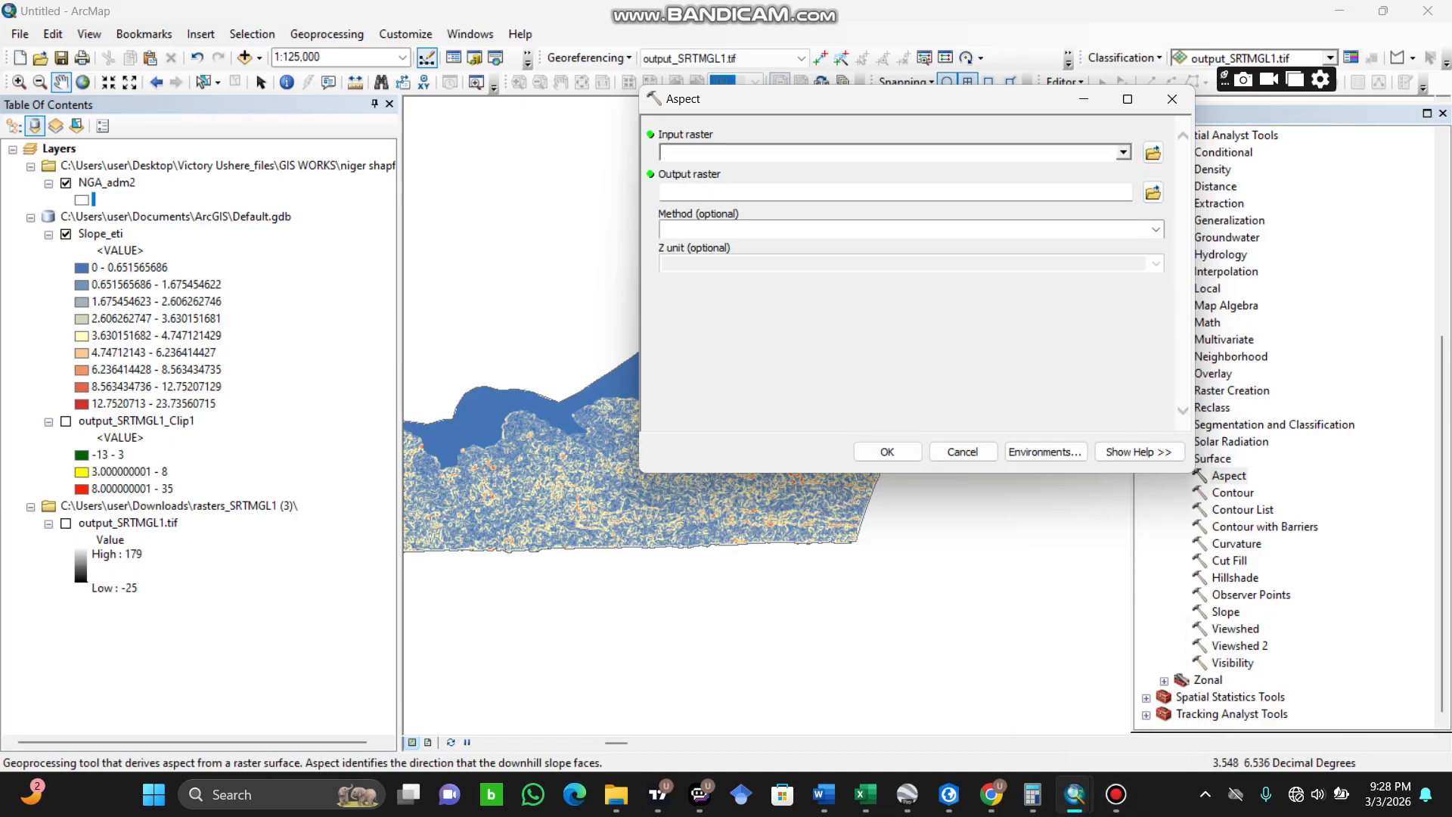
left_click_drag(951, 192, 916, 192)
key("BackSpace")
type("eti")
left_click(887, 452)
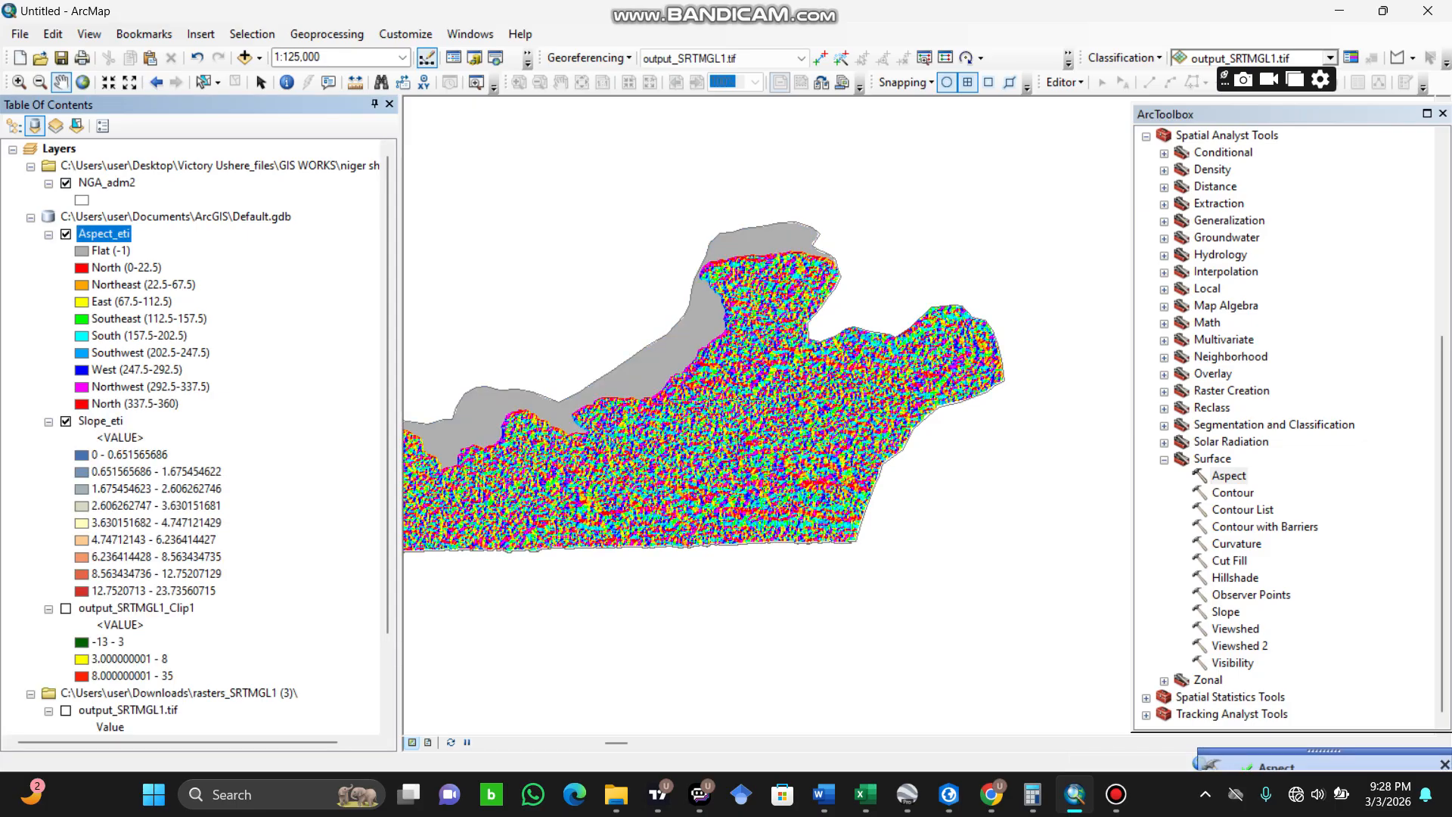
Inspect the Aspect_eti raster up close across the study area.
left_click_drag(723, 477, 827, 477)
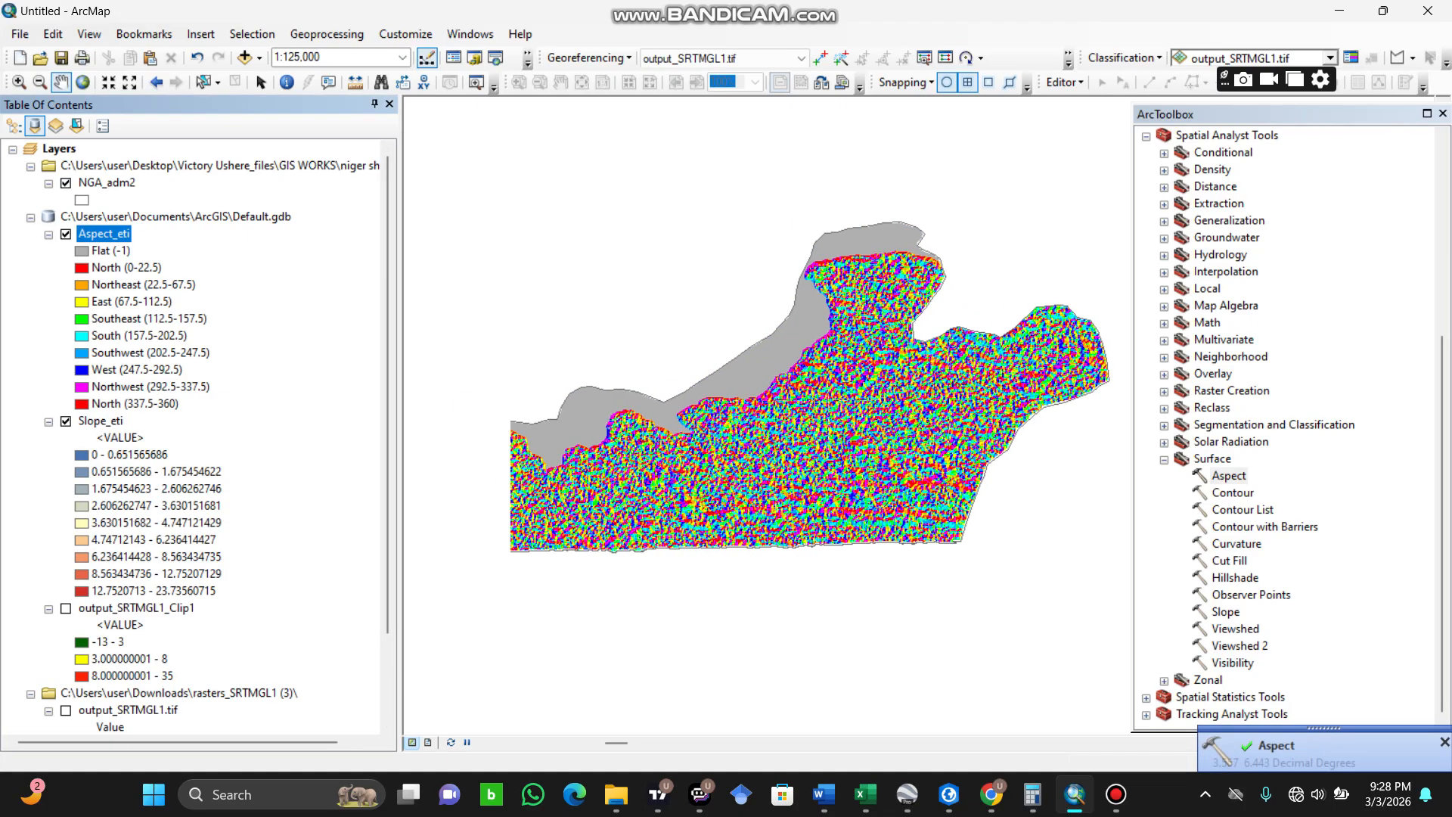
scroll(901, 401, "up", 3)
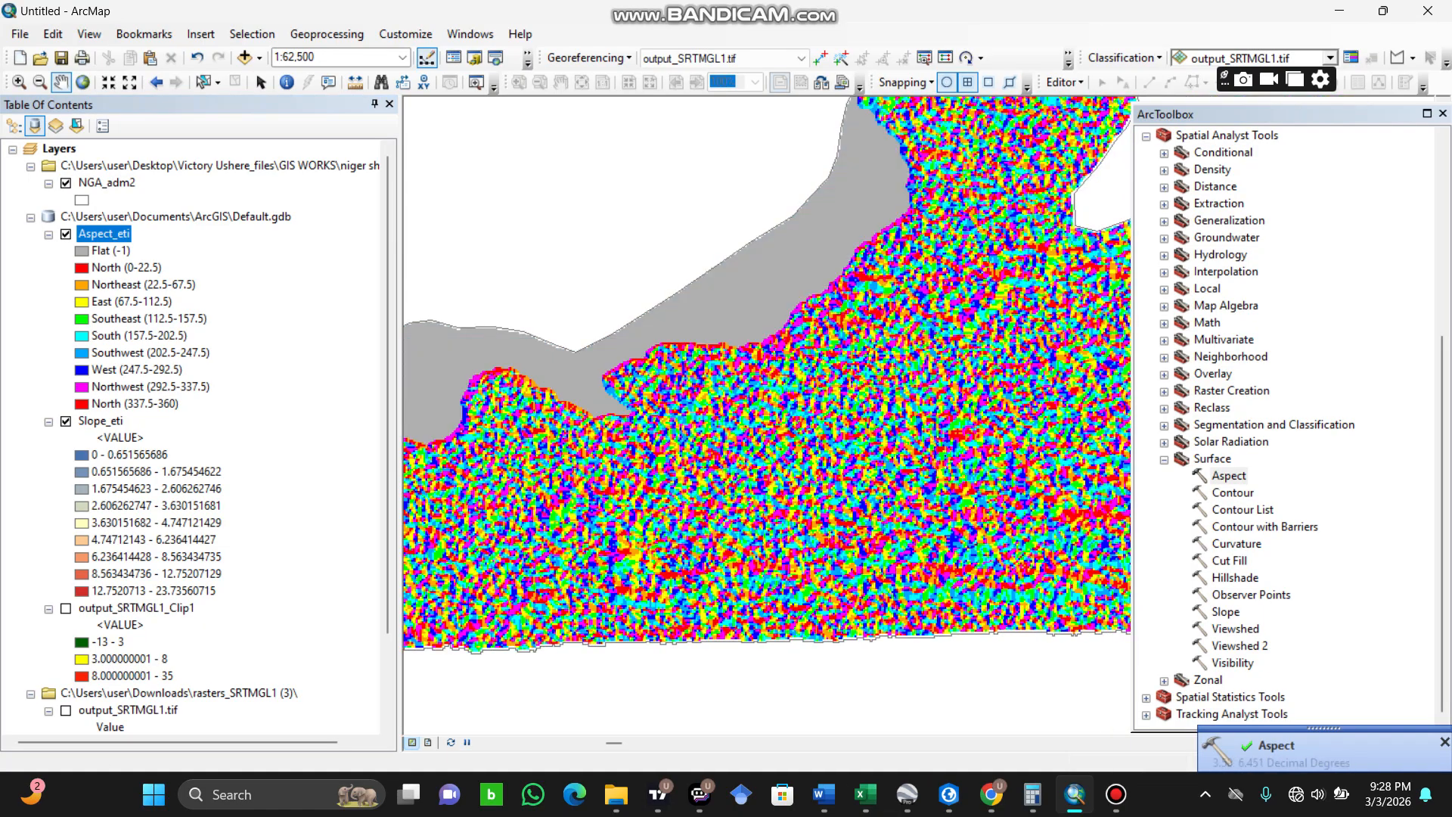
left_click_drag(900, 401, 795, 480)
left_click_drag(862, 424, 736, 396)
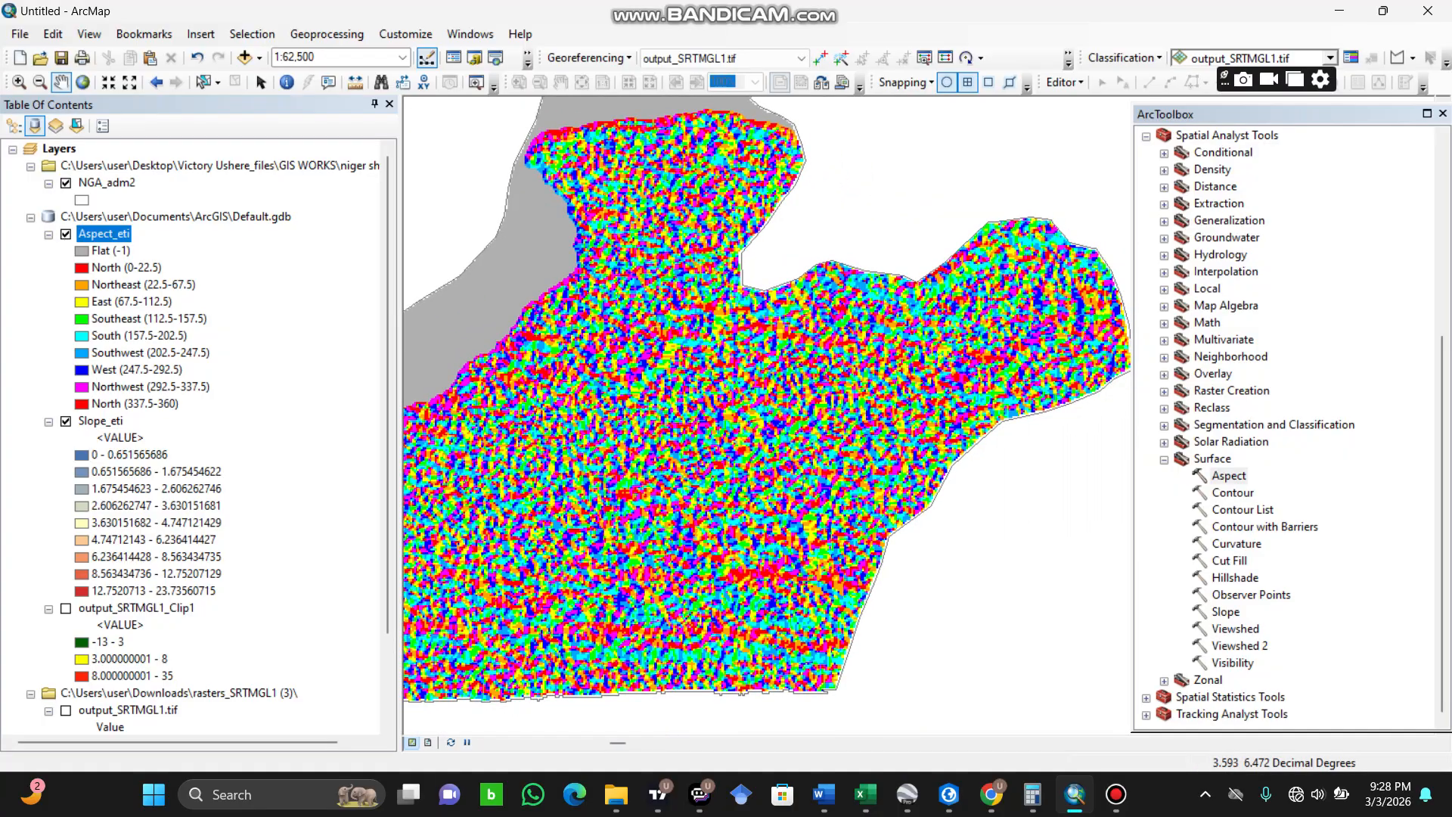
scroll(897, 386, "down", 1)
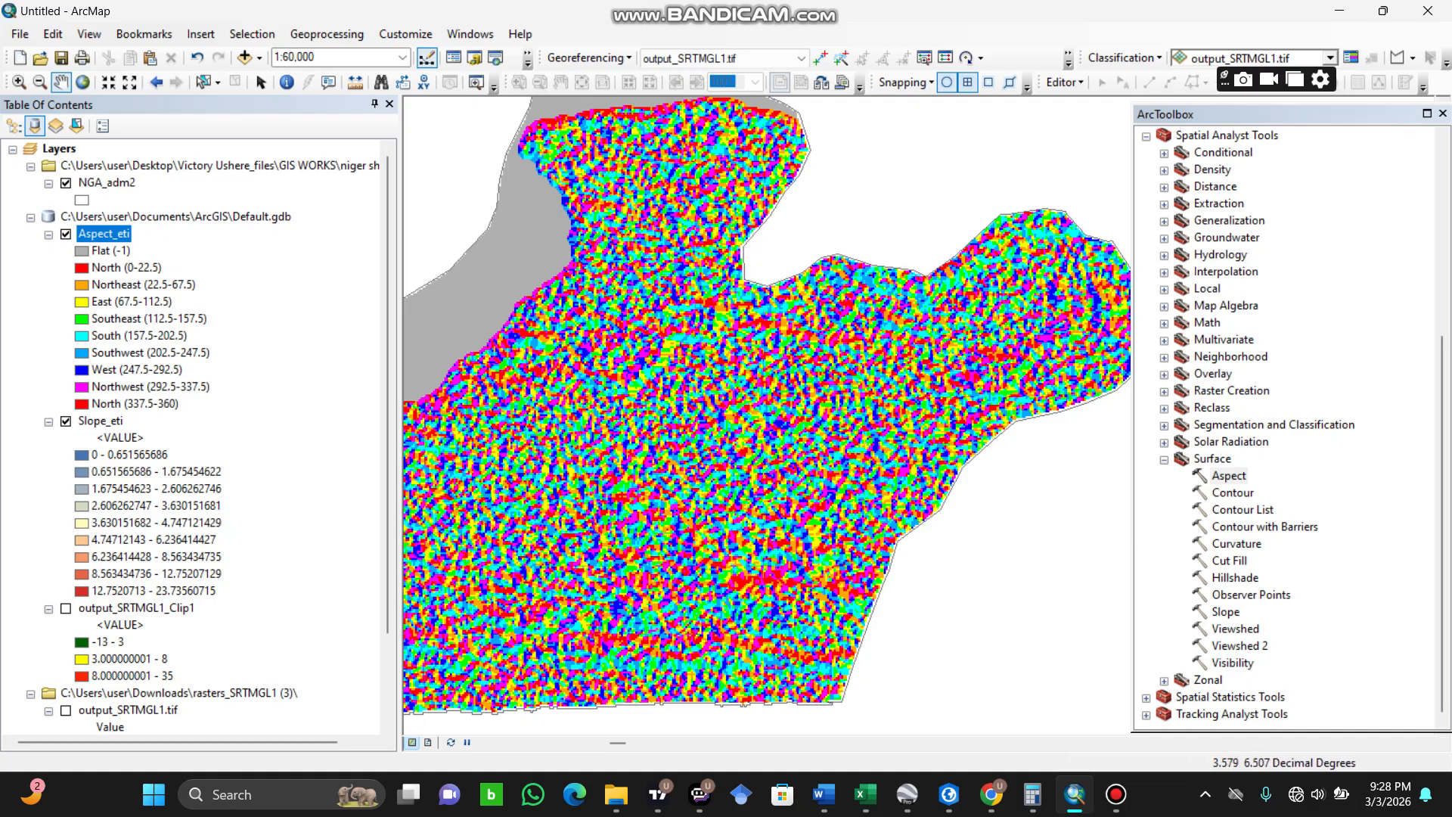
Review the Aspect_eti direction classes one by one from North (0-22.5) to North (337.5-360) against the map colours.
left_click(132, 302)
left_click_drag(514, 431, 731, 425)
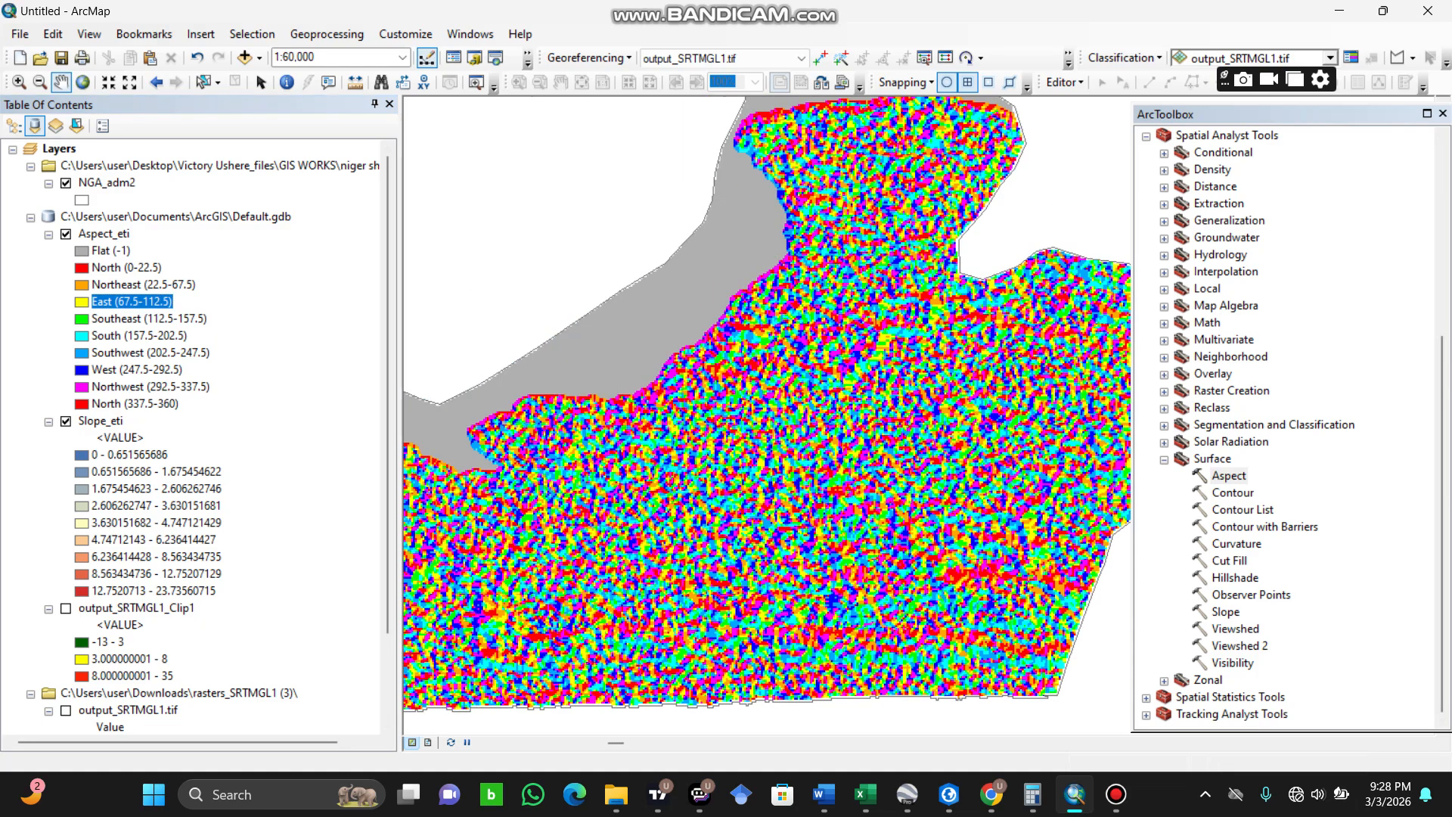
left_click(126, 268)
left_click(143, 285)
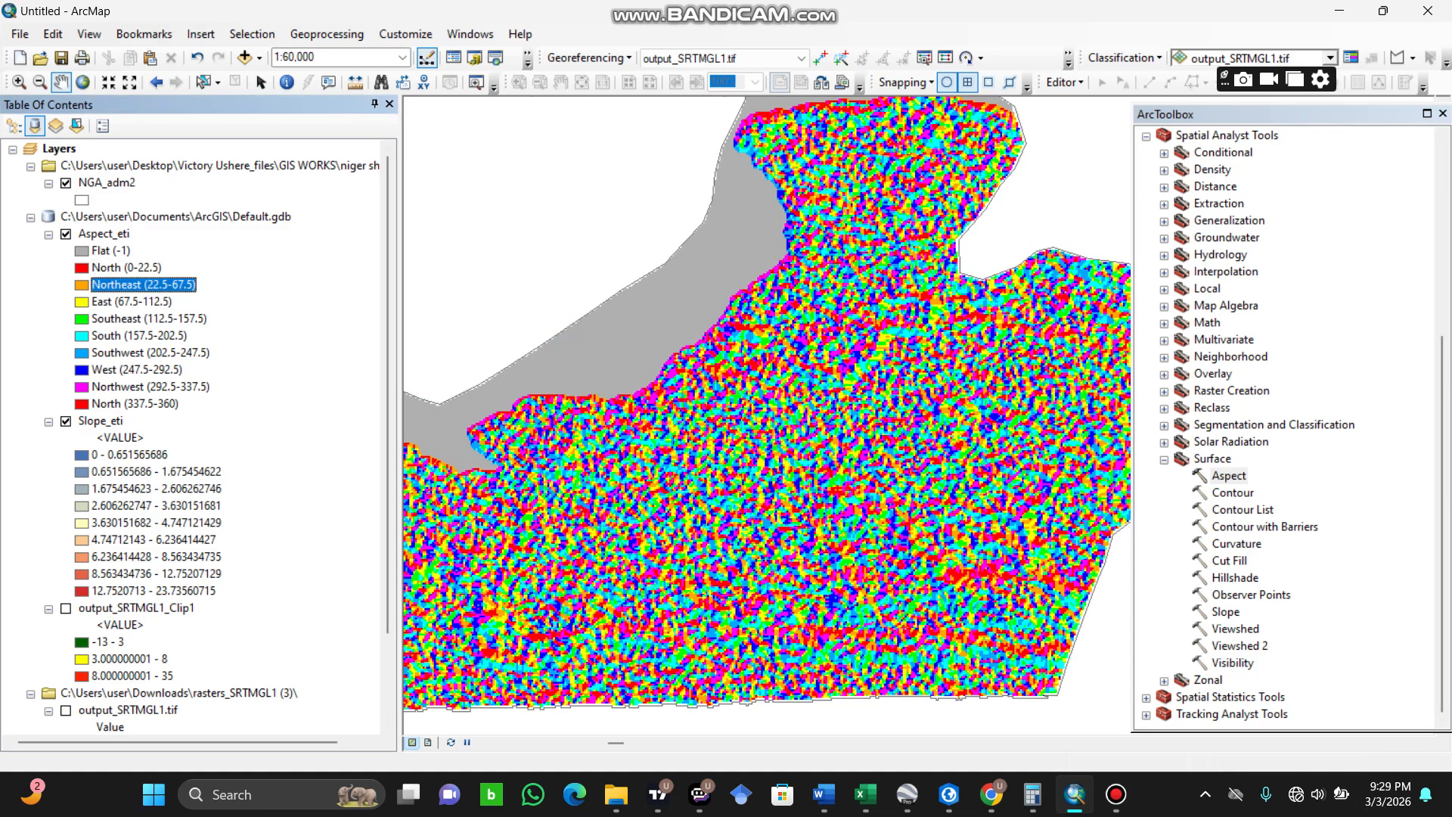
left_click(132, 302)
left_click(148, 319)
left_click(140, 336)
left_click(149, 354)
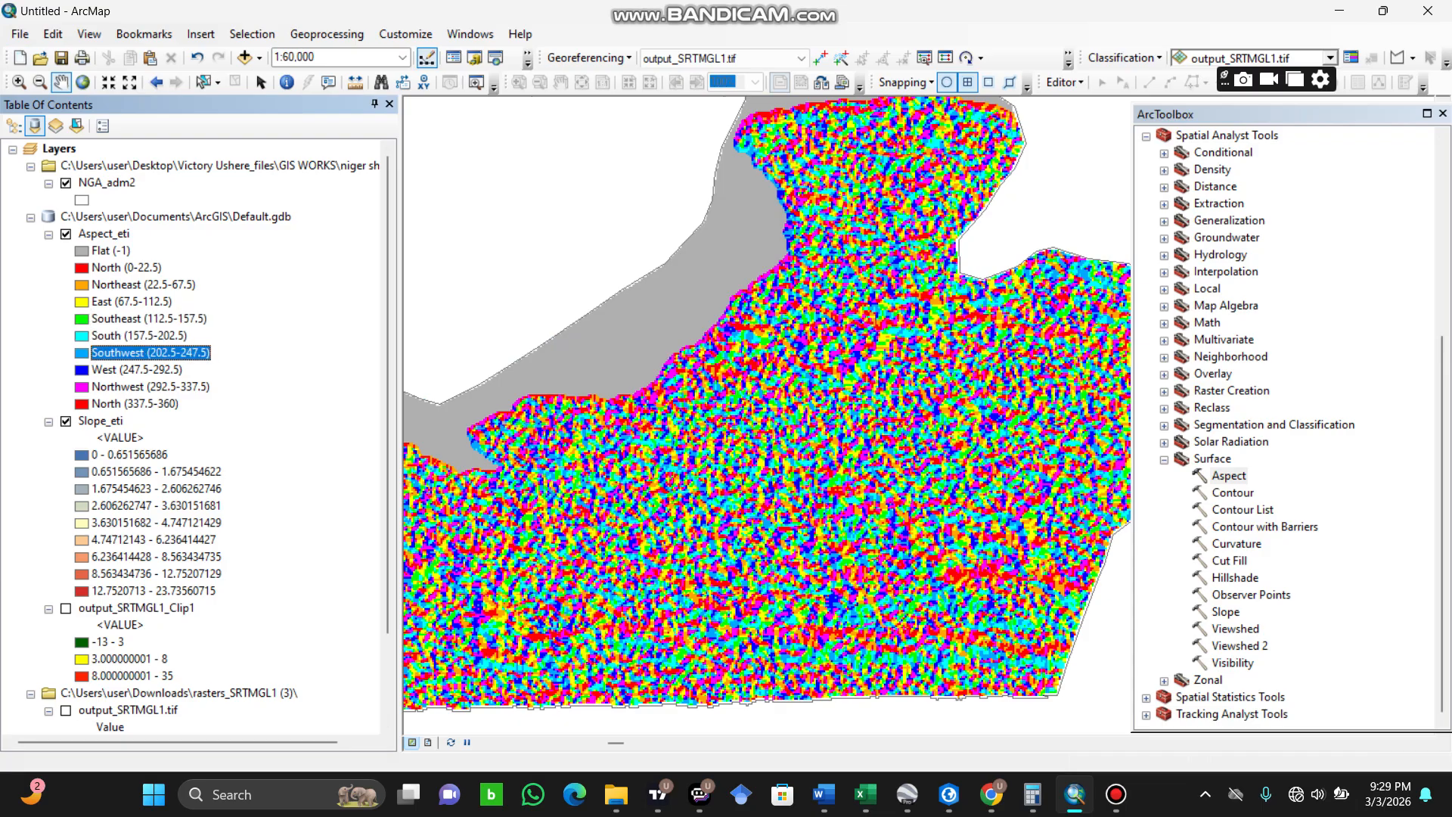
left_click(137, 370)
left_click(150, 387)
left_click(135, 404)
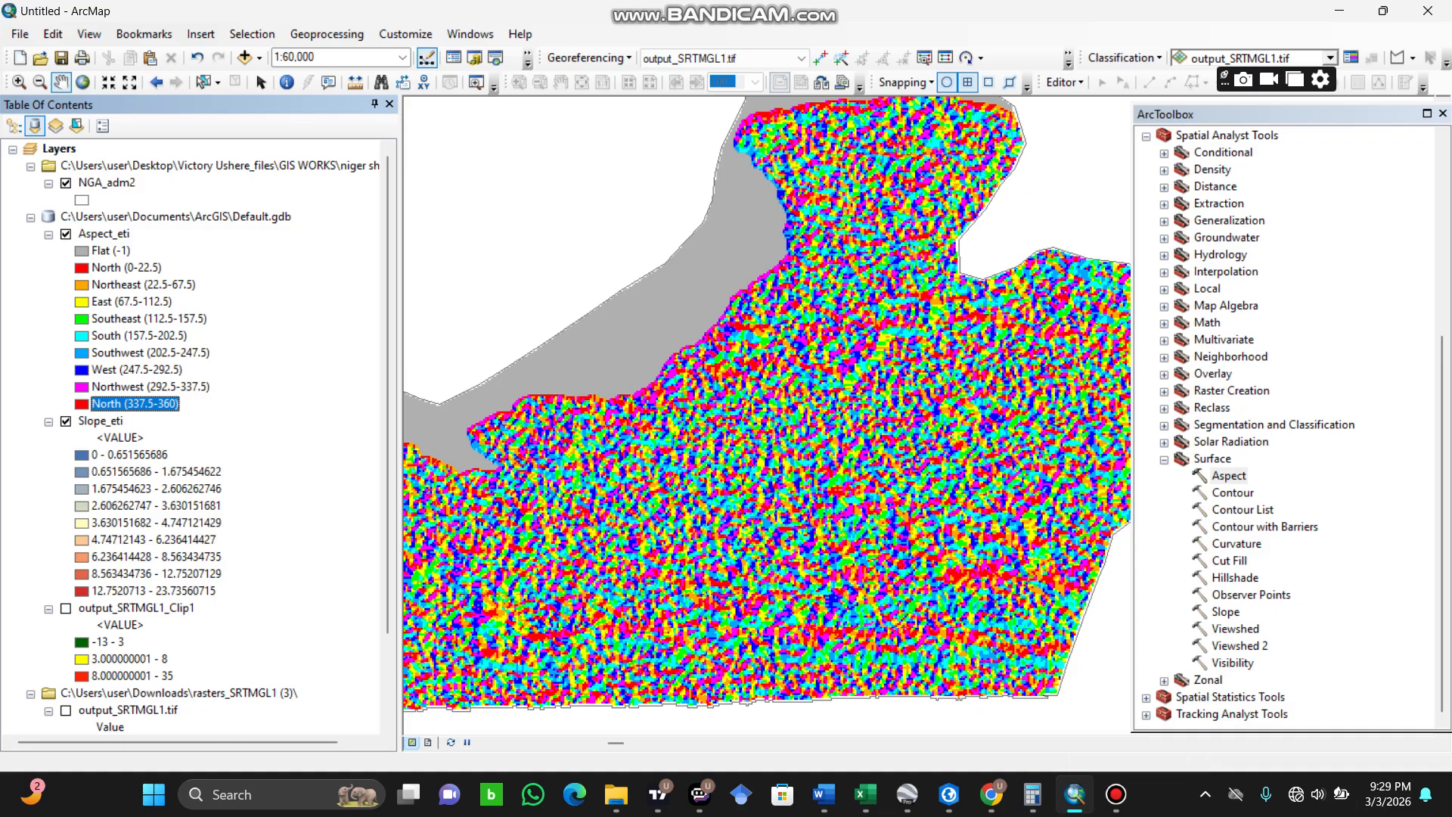
scroll(889, 357, "up", 1)
scroll(899, 387, "down", 1)
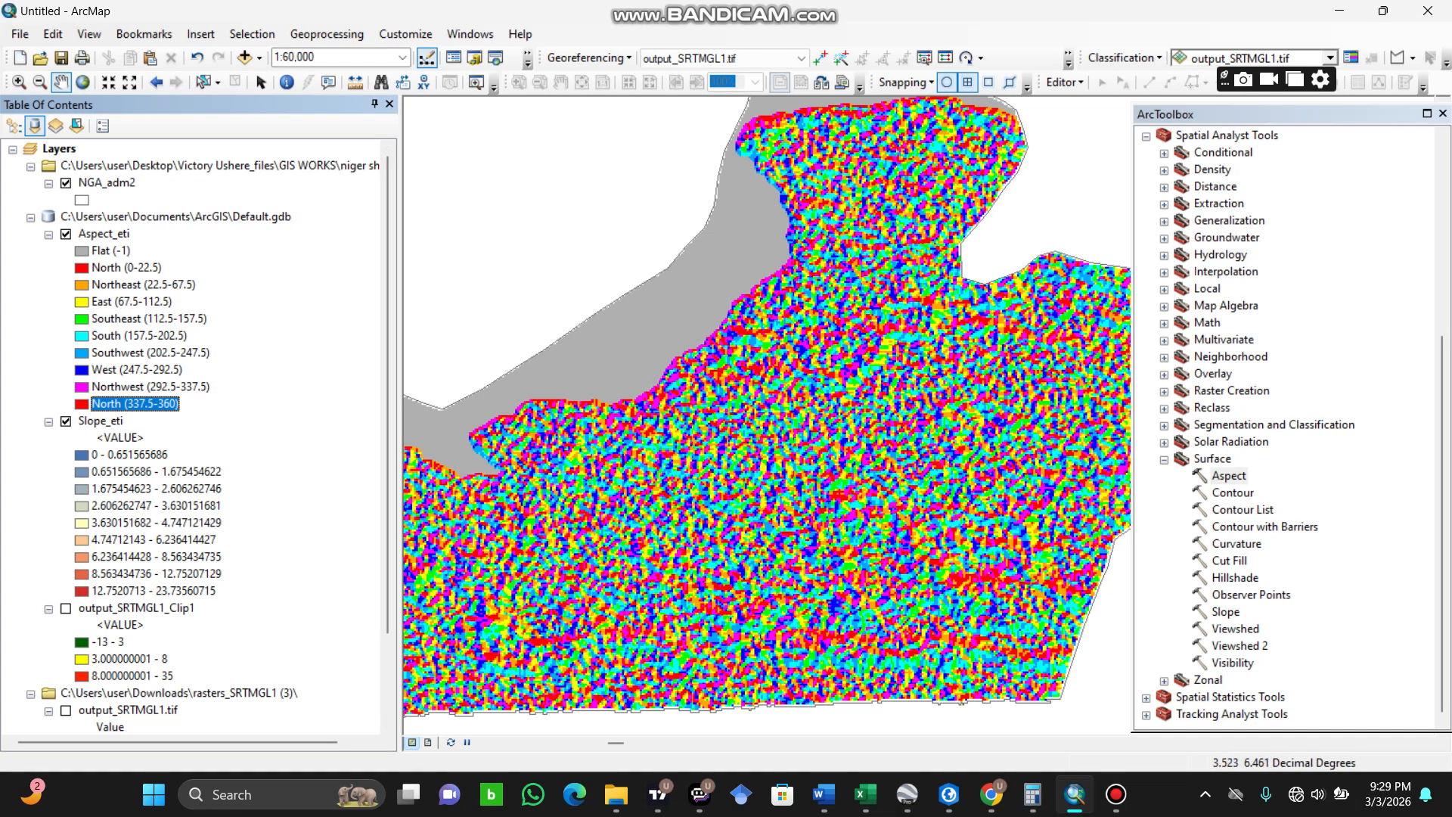
scroll(908, 397, "up", 1)
scroll(907, 398, "down", 1)
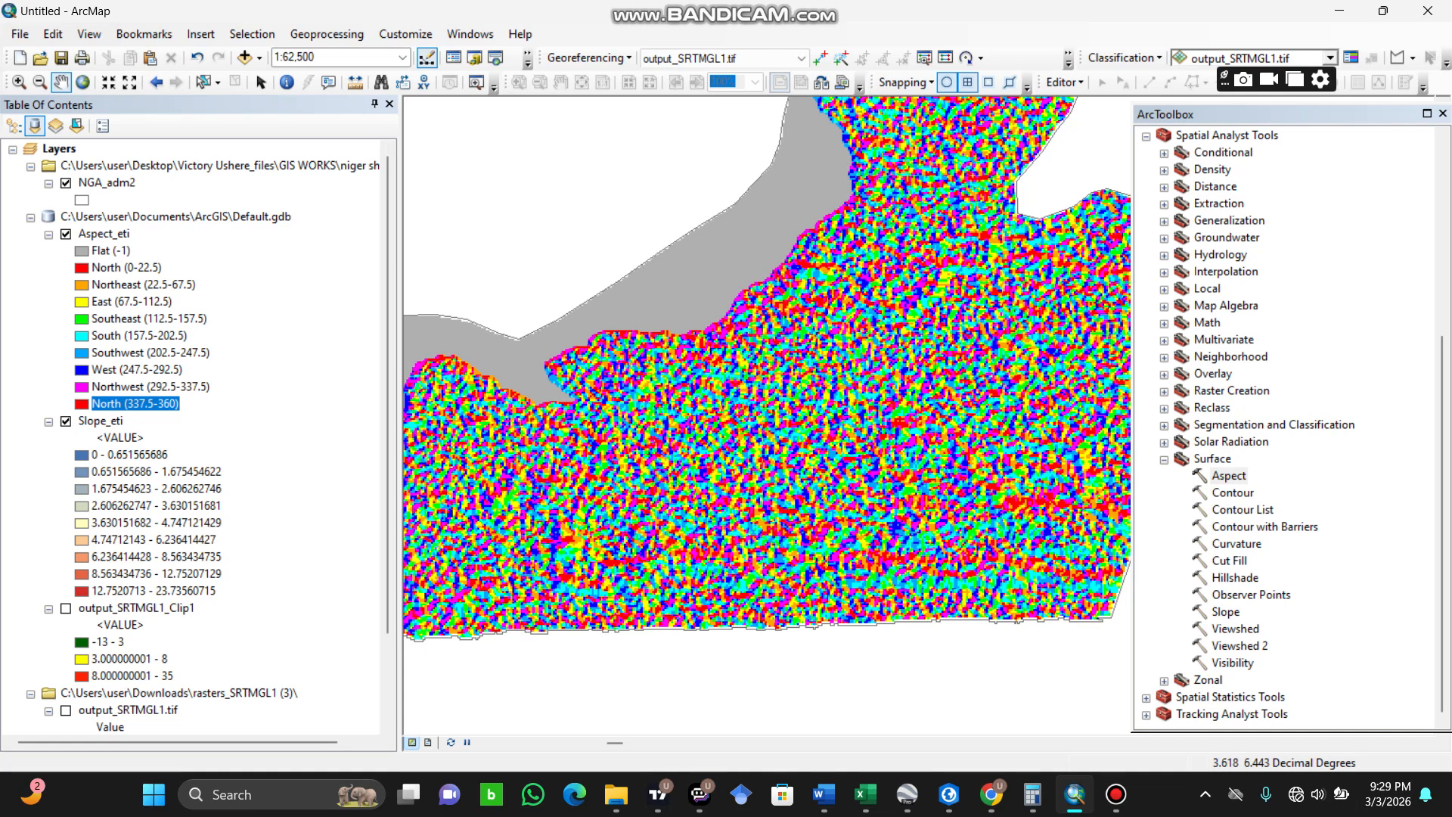
Run the Hillshade tool on output_SRTMGL1_Clip1 with the default azimuth and altitude, naming the output HillSha_eti.
double_click(1236, 578)
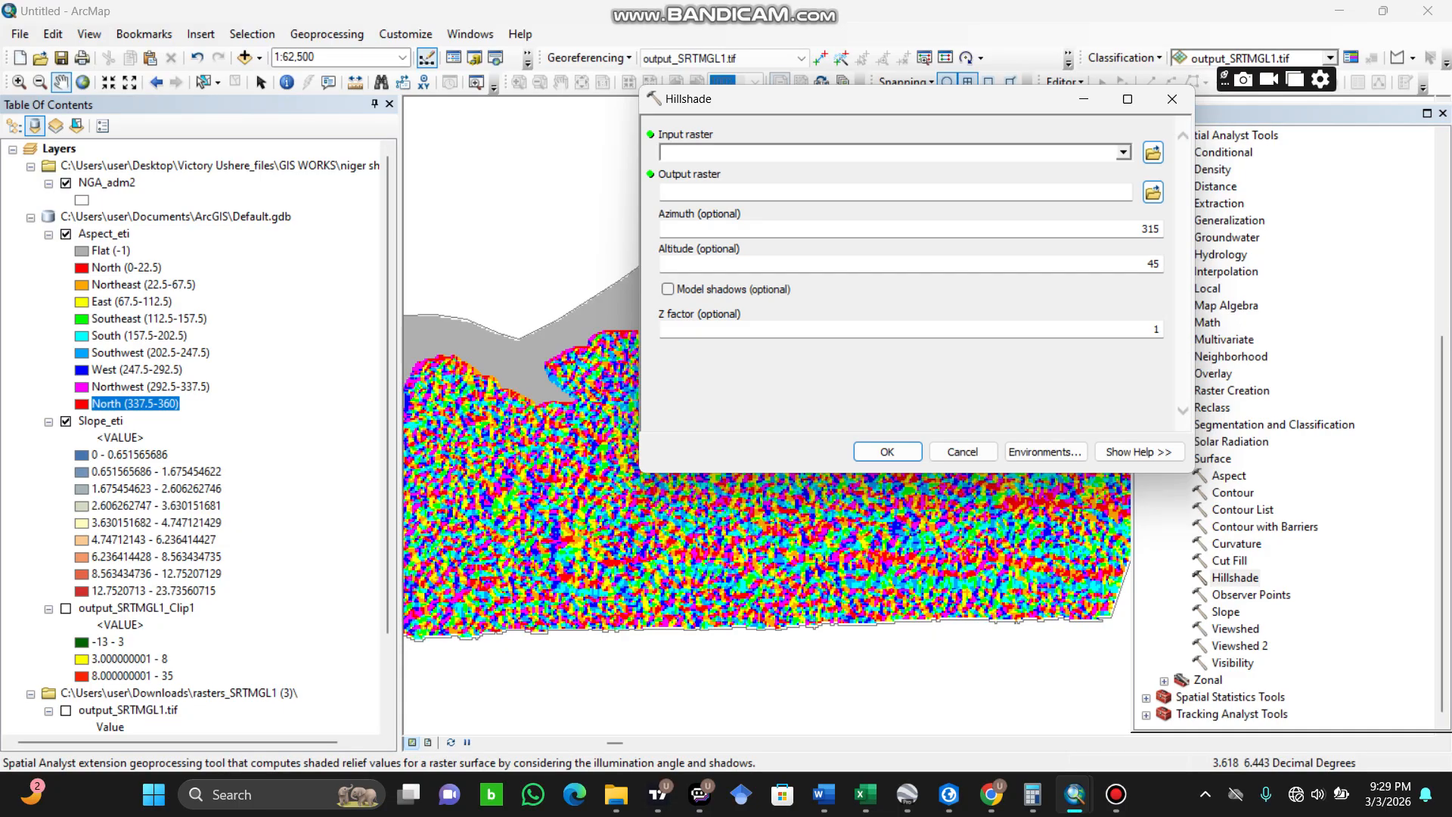
left_click(1125, 153)
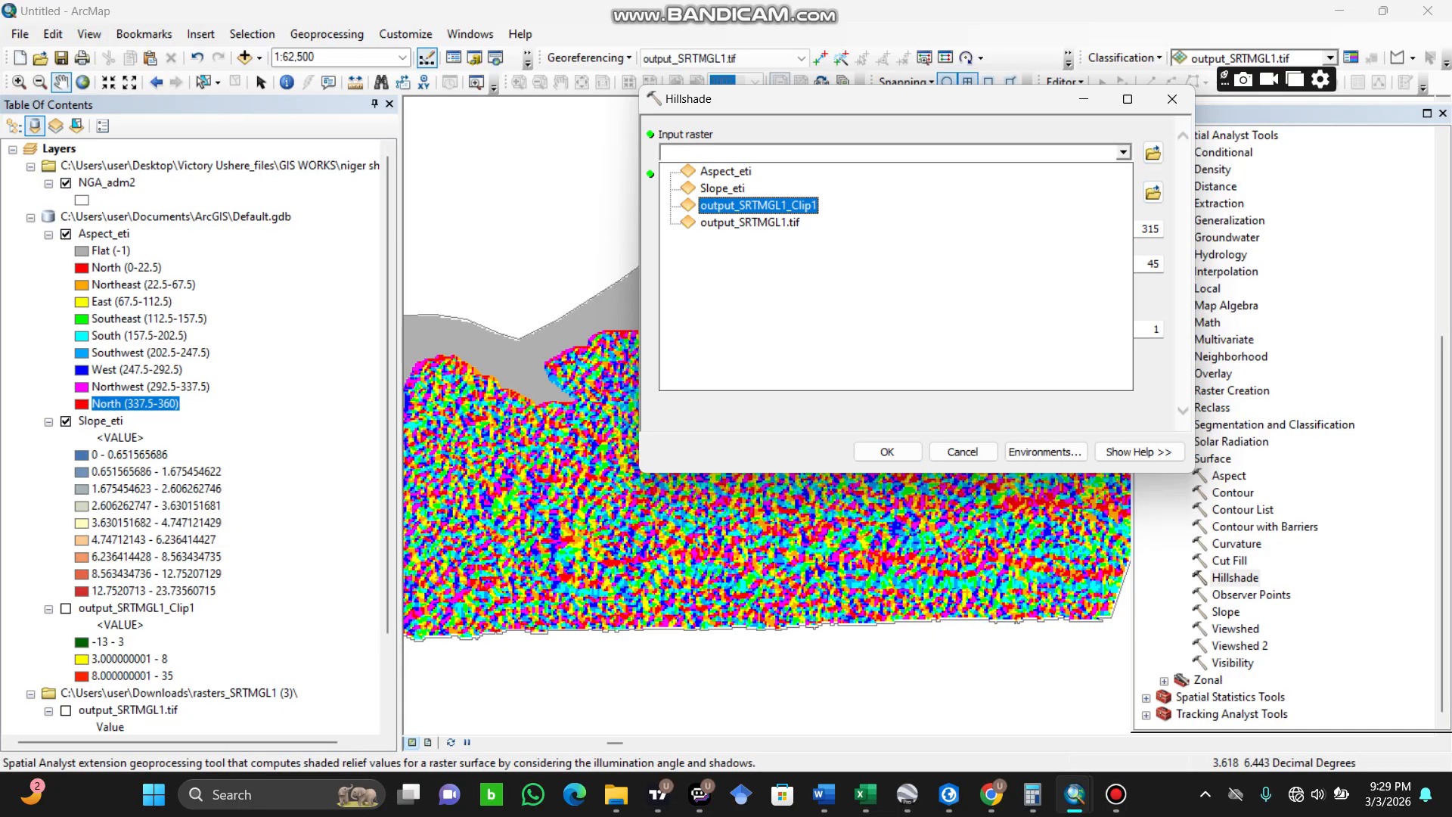
left_click(758, 206)
left_click(947, 192)
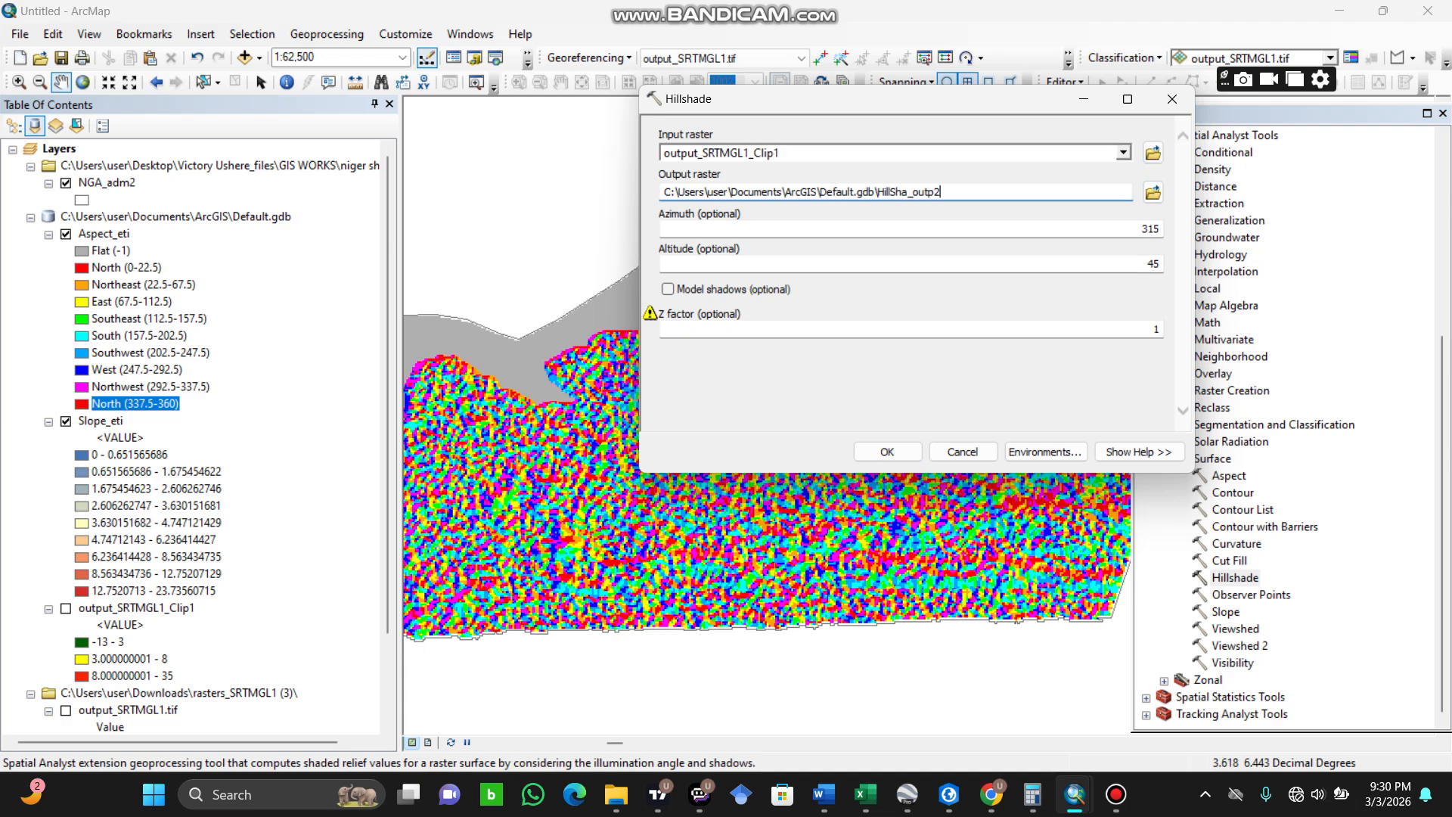
key("BackSpace")
key("BackSpace")
key("BackSpace")
key("BackSpace")
key("BackSpace")
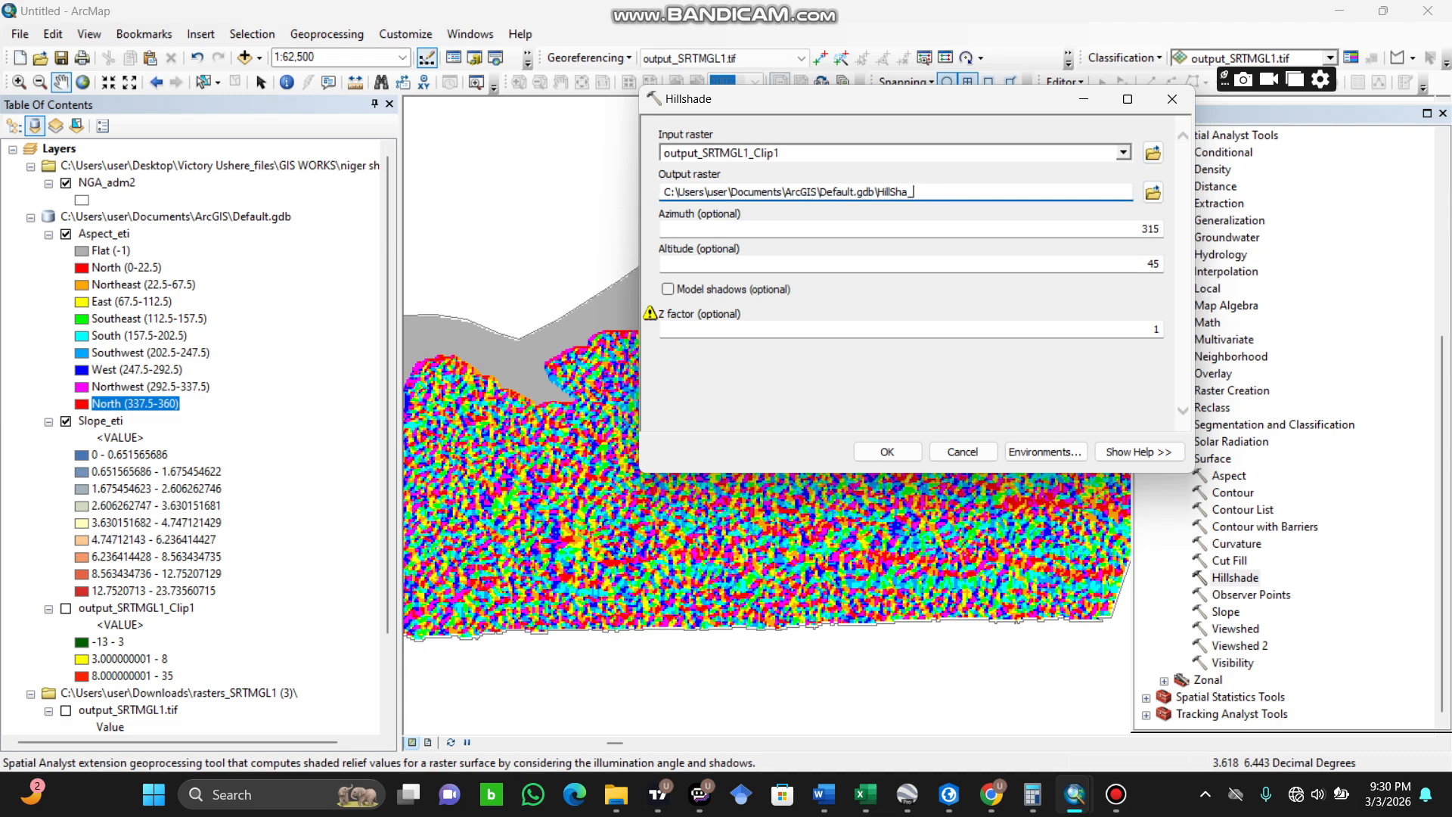
type("eti")
key("Return")
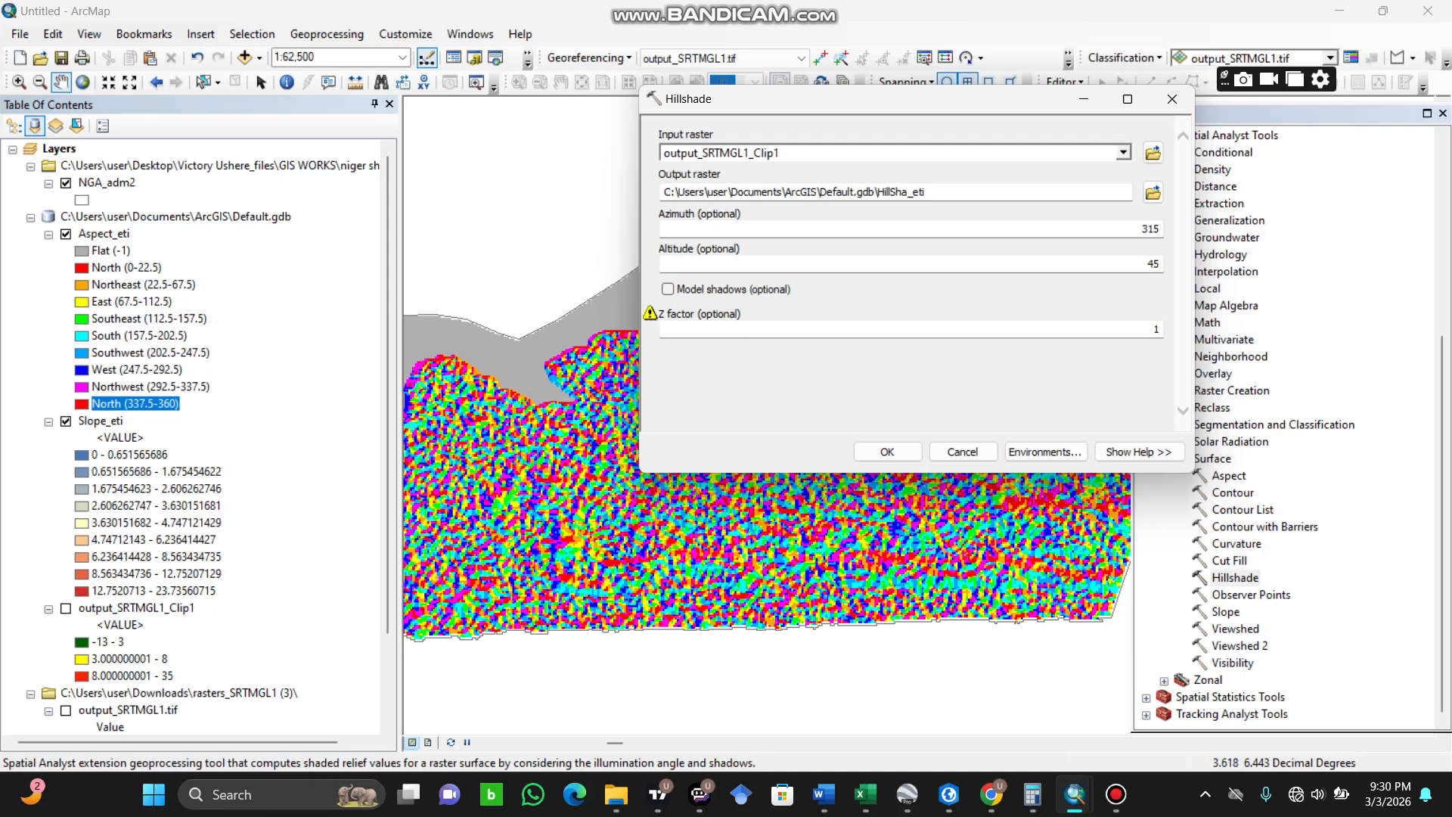
left_click(887, 452)
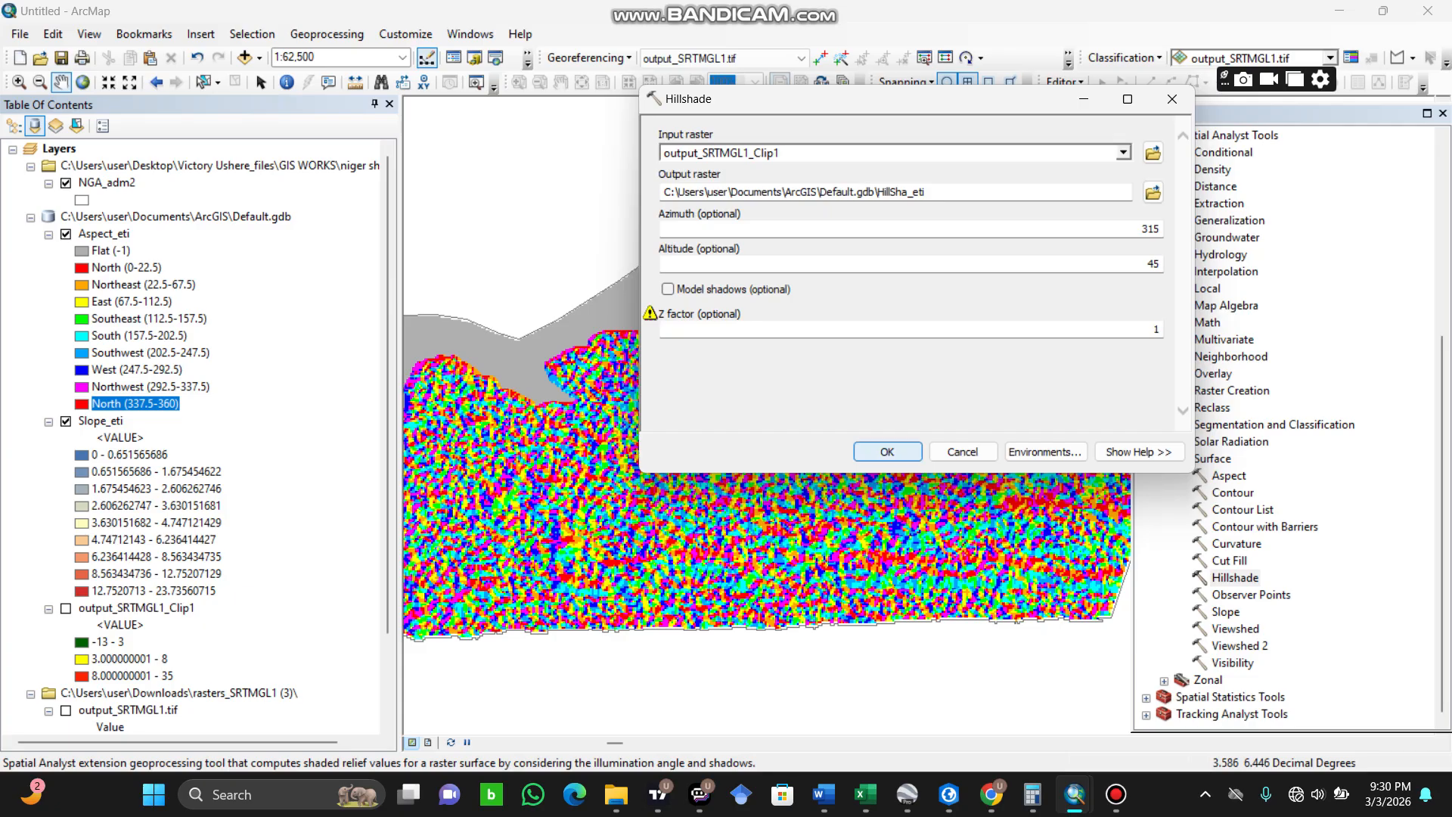
left_click(887, 452)
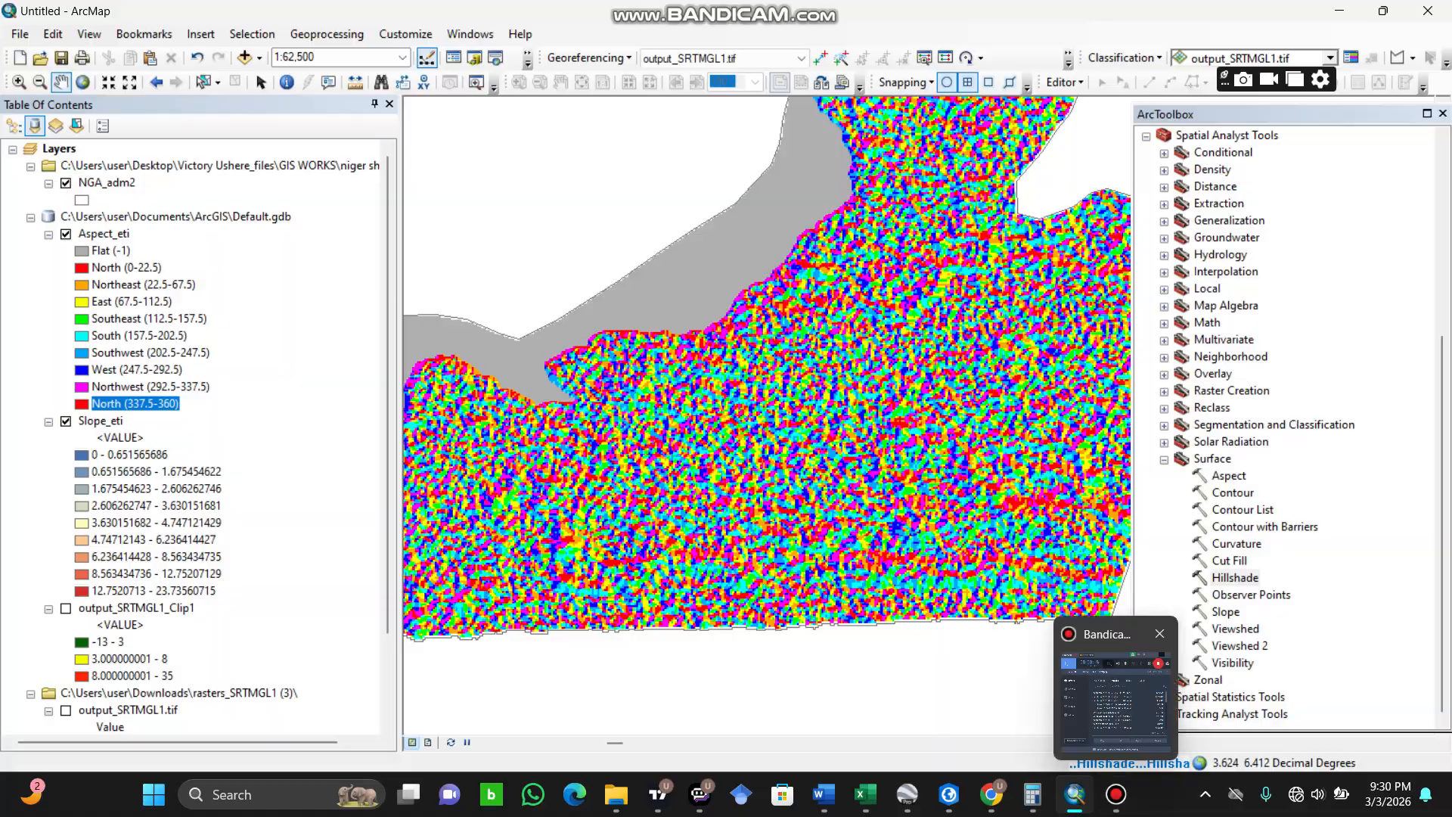
left_click(59, 148)
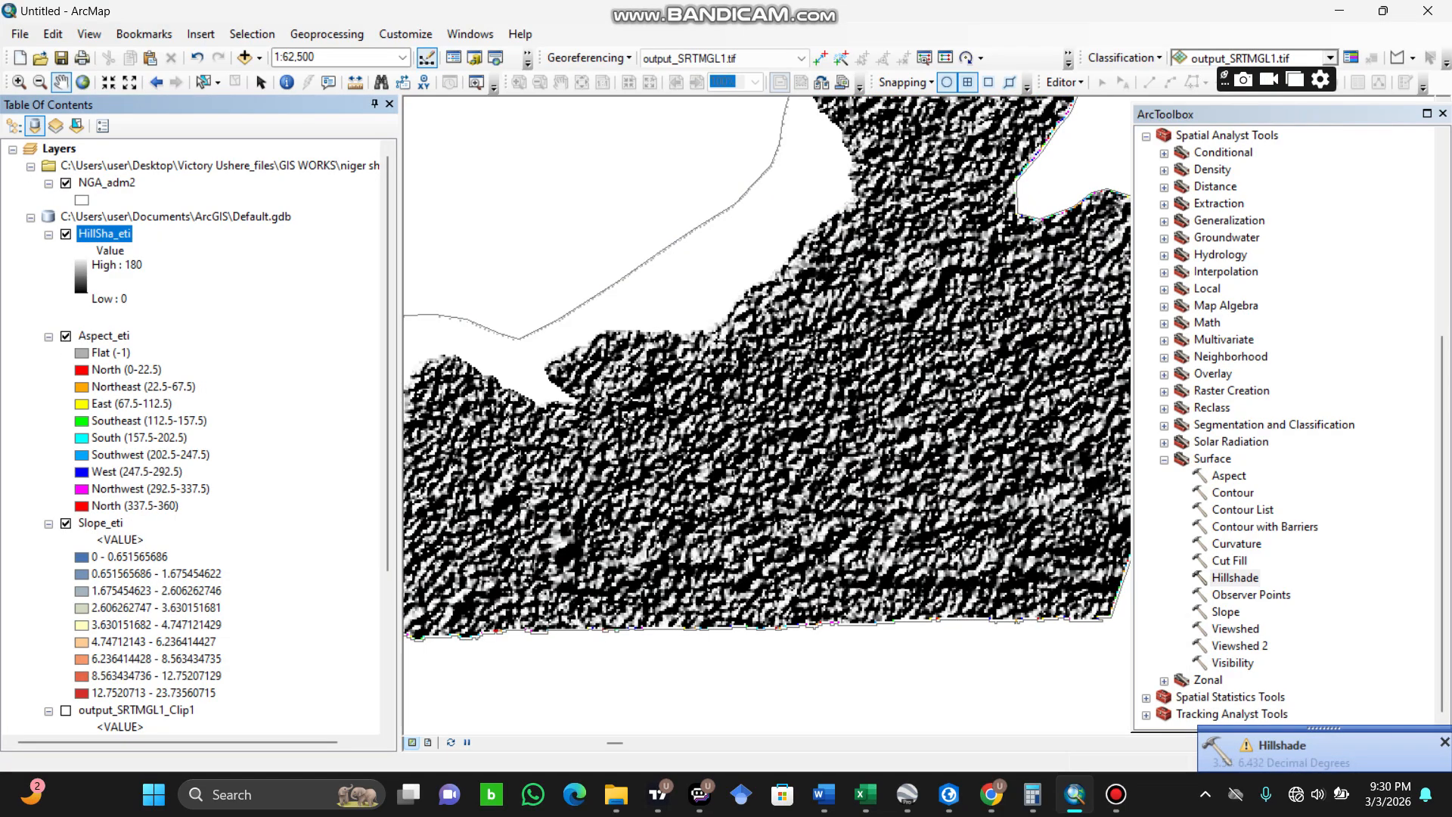
Inspect the HillSha_eti raster's detail and edges, and hide the Slope_eti and Aspect_eti layers beneath it.
scroll(900, 394, "down", 3)
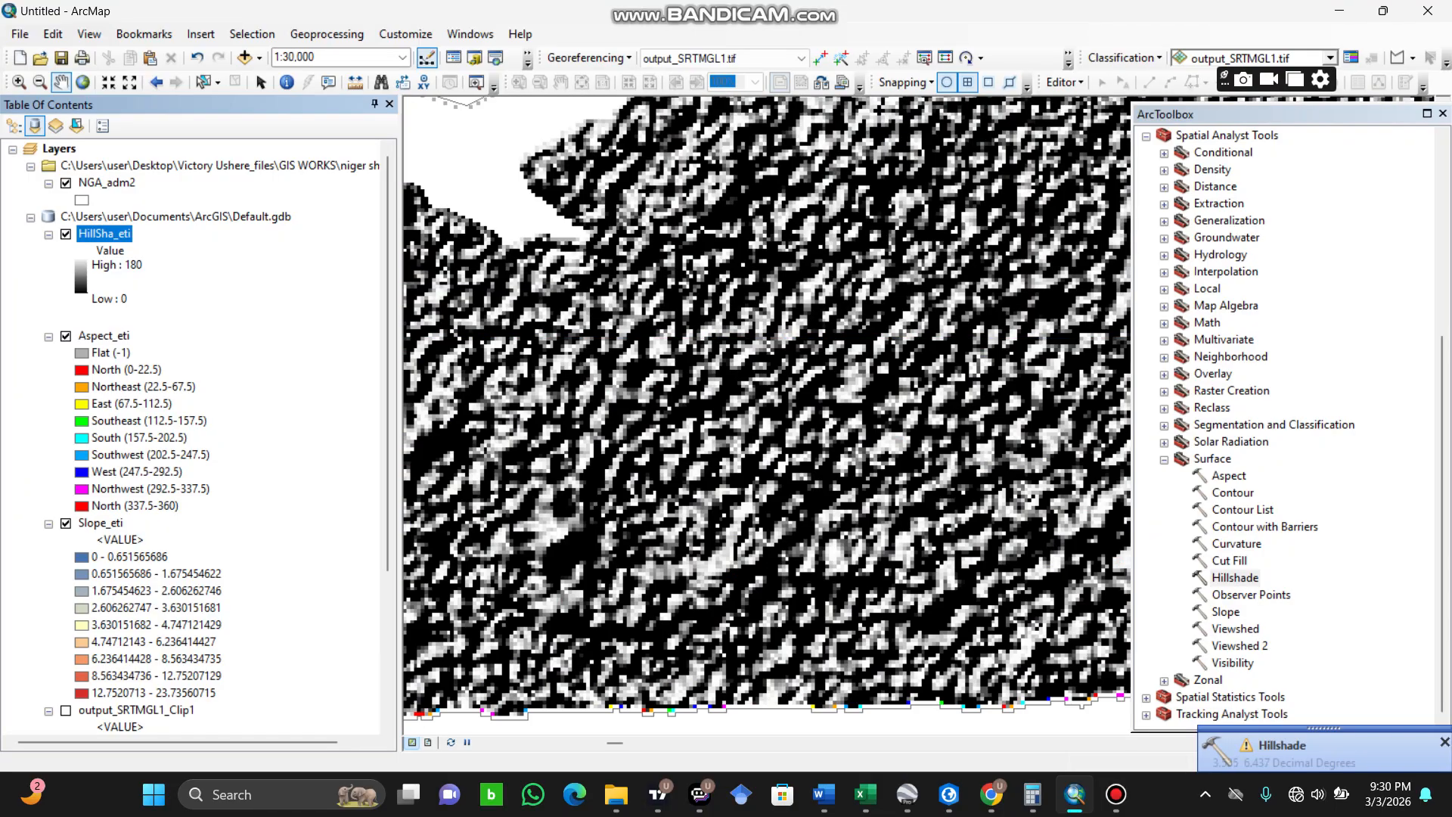
scroll(901, 397, "up", 2)
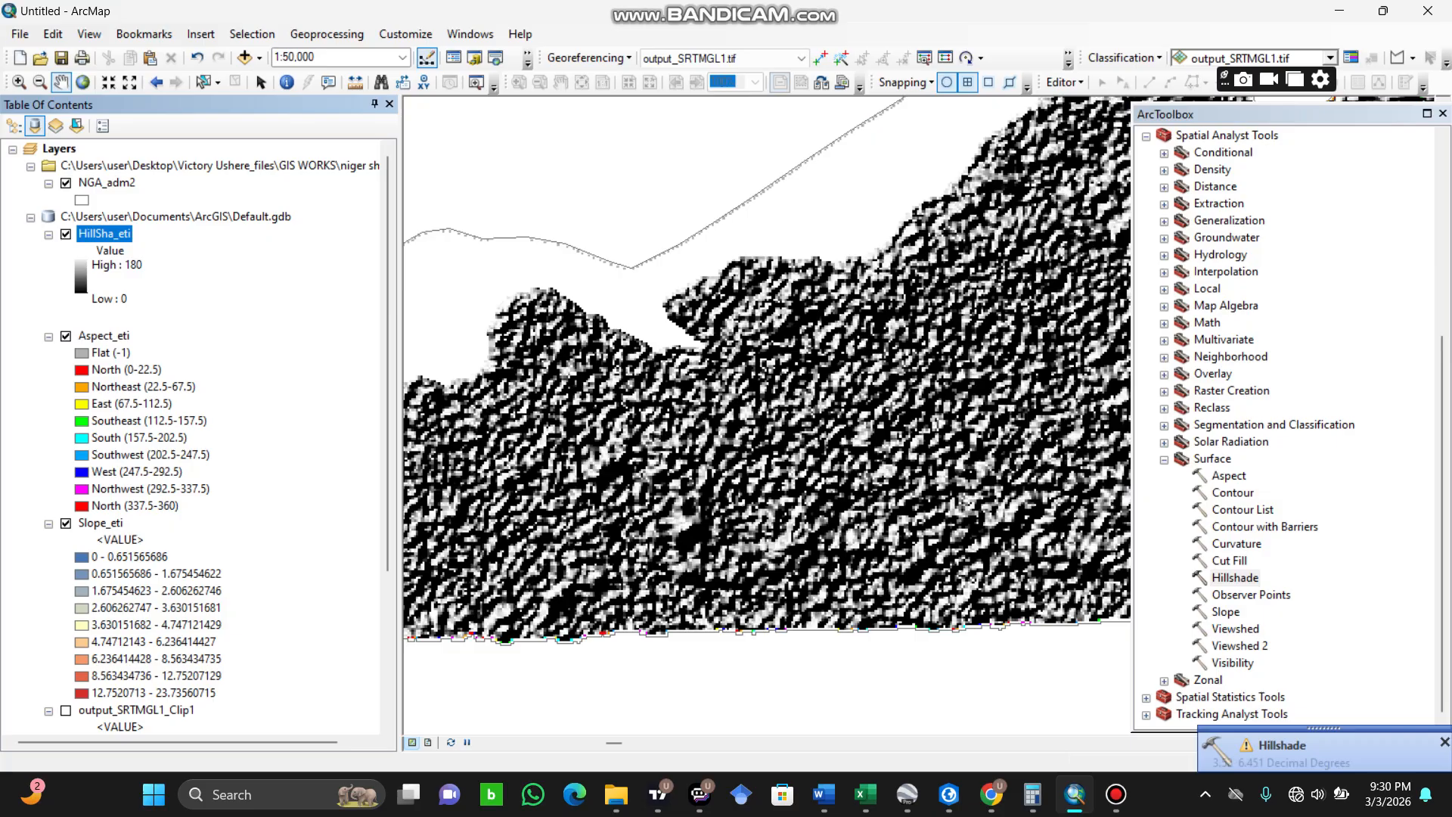
scroll(901, 397, "down", 2)
scroll(893, 393, "up", 3)
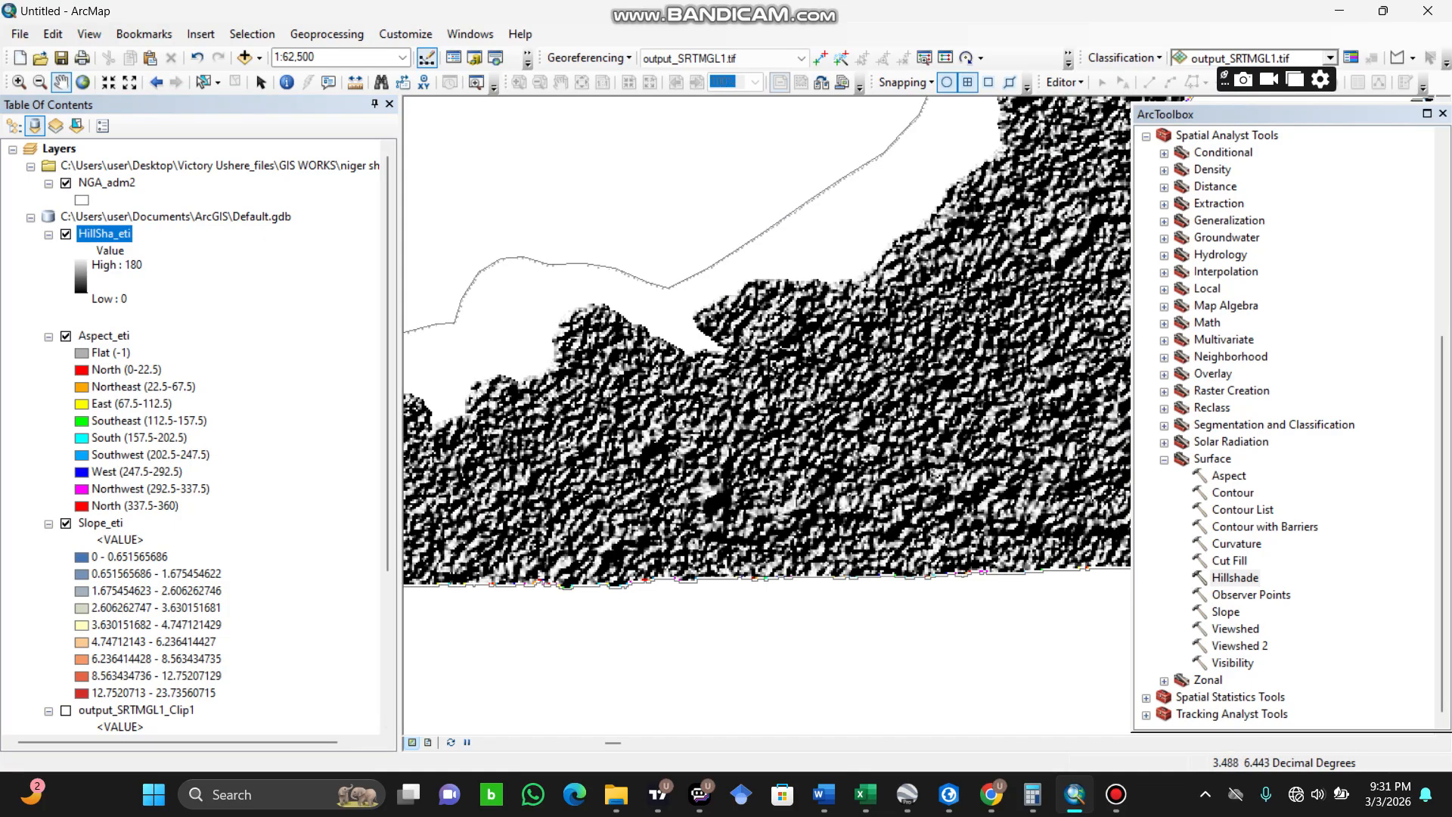
left_click(66, 524)
left_click(66, 336)
scroll(907, 393, "down", 2)
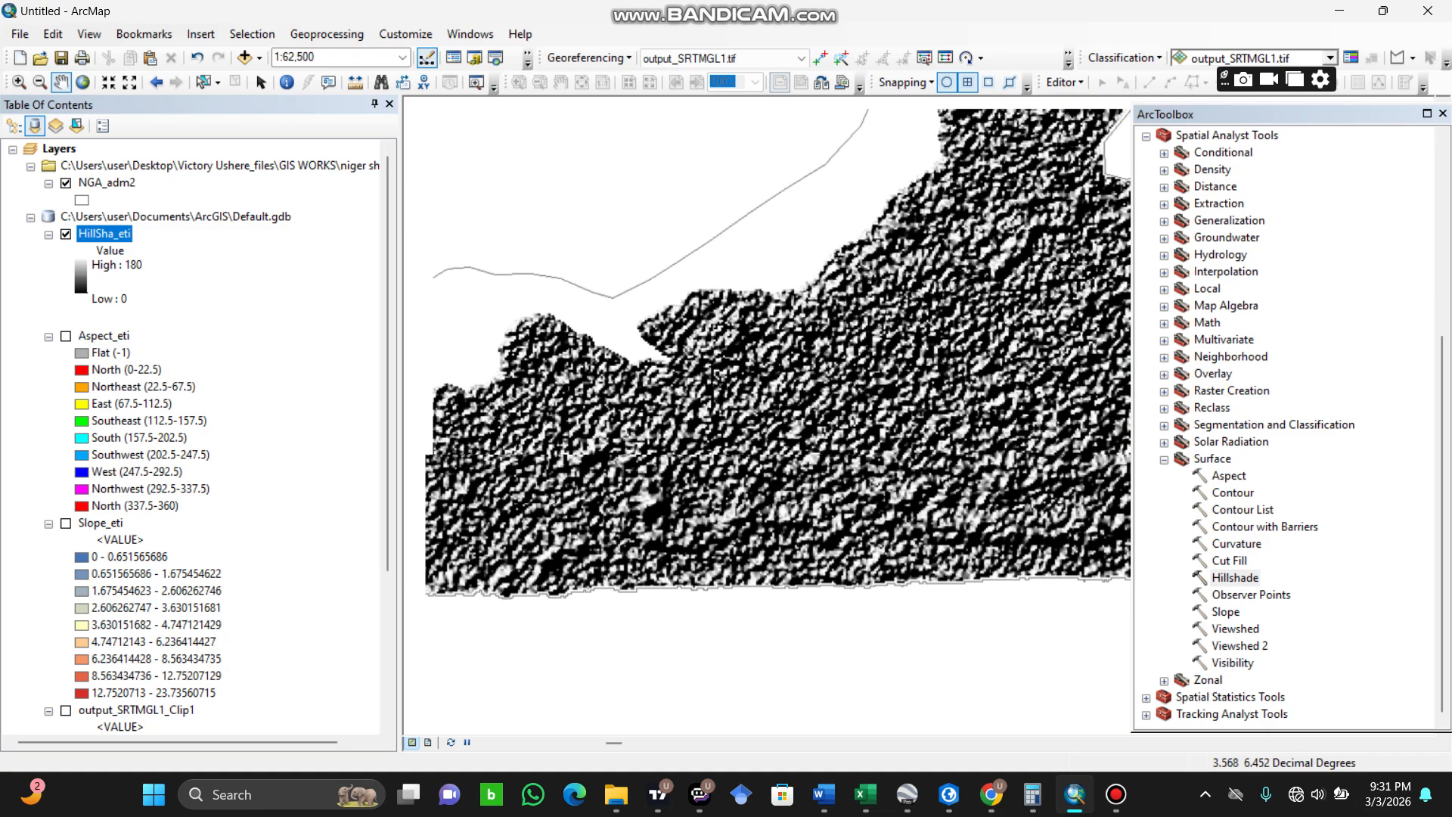
scroll(908, 394, "down", 2)
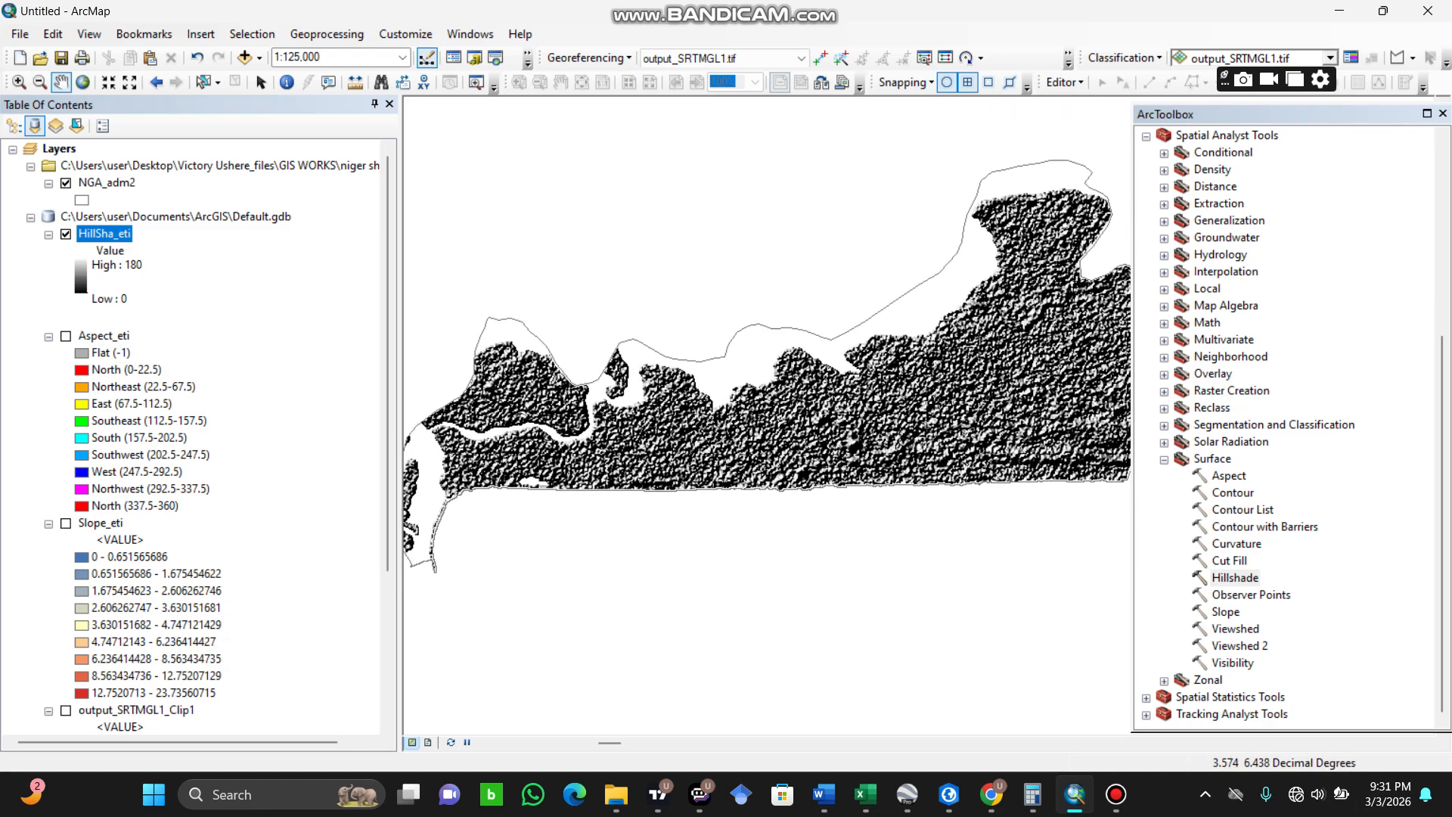
Review the HillSha_eti raster across its full extent within the NGA_adm2 boundary, and hide the HillSha_eti layer.
scroll(908, 393, "down", 1)
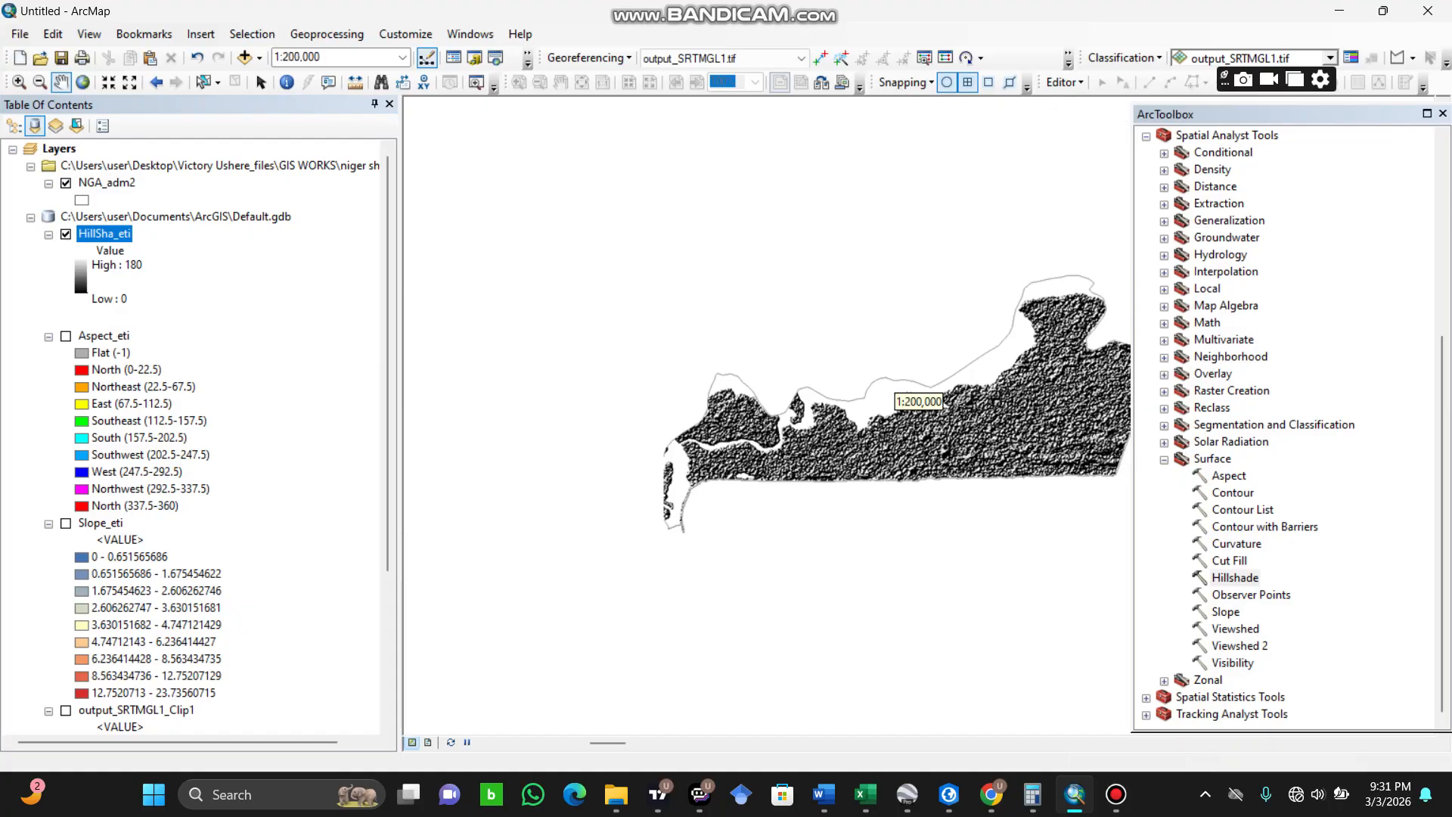
scroll(908, 393, "down", 1)
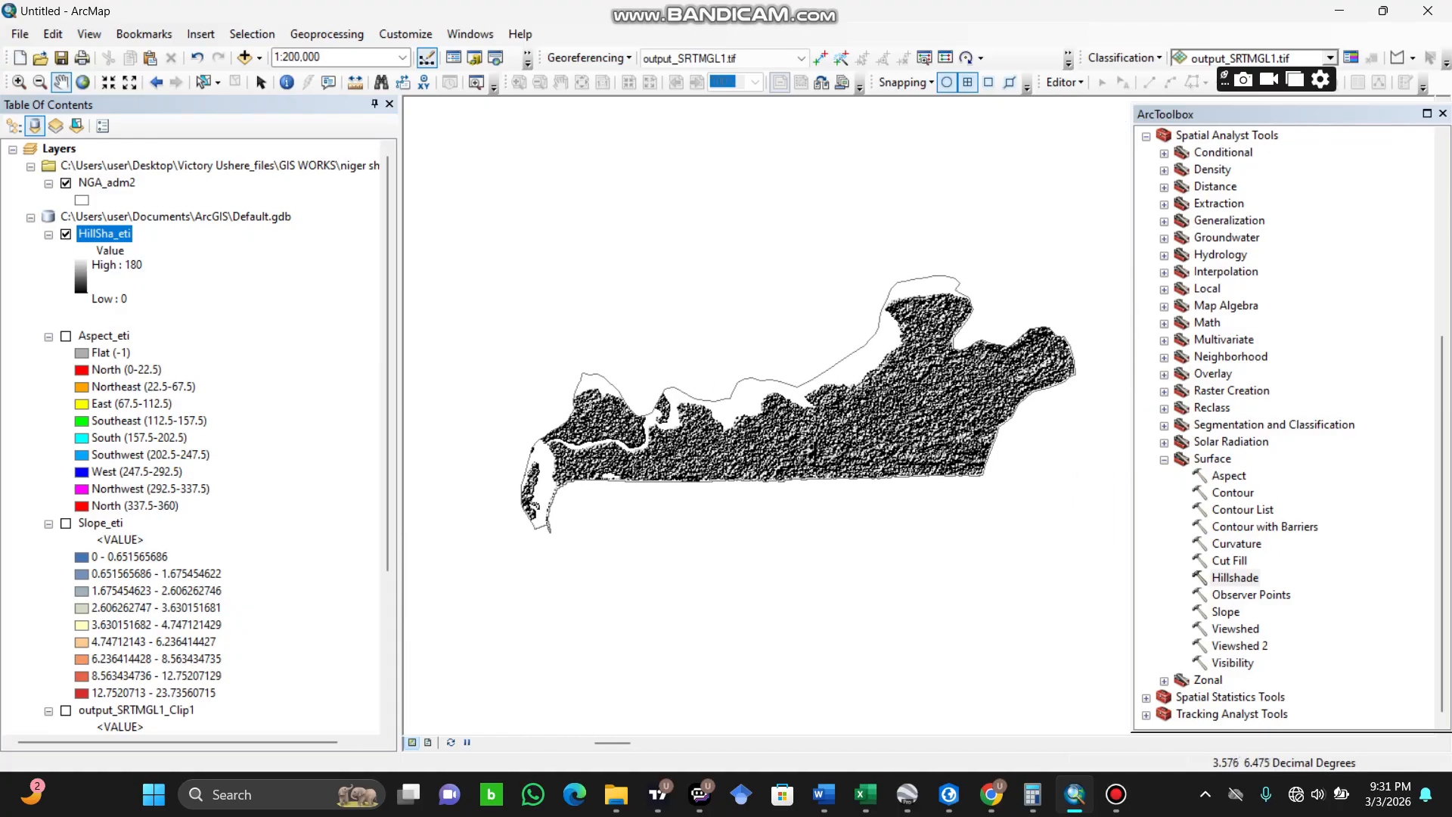
scroll(908, 393, "up", 3)
scroll(907, 394, "up", 2)
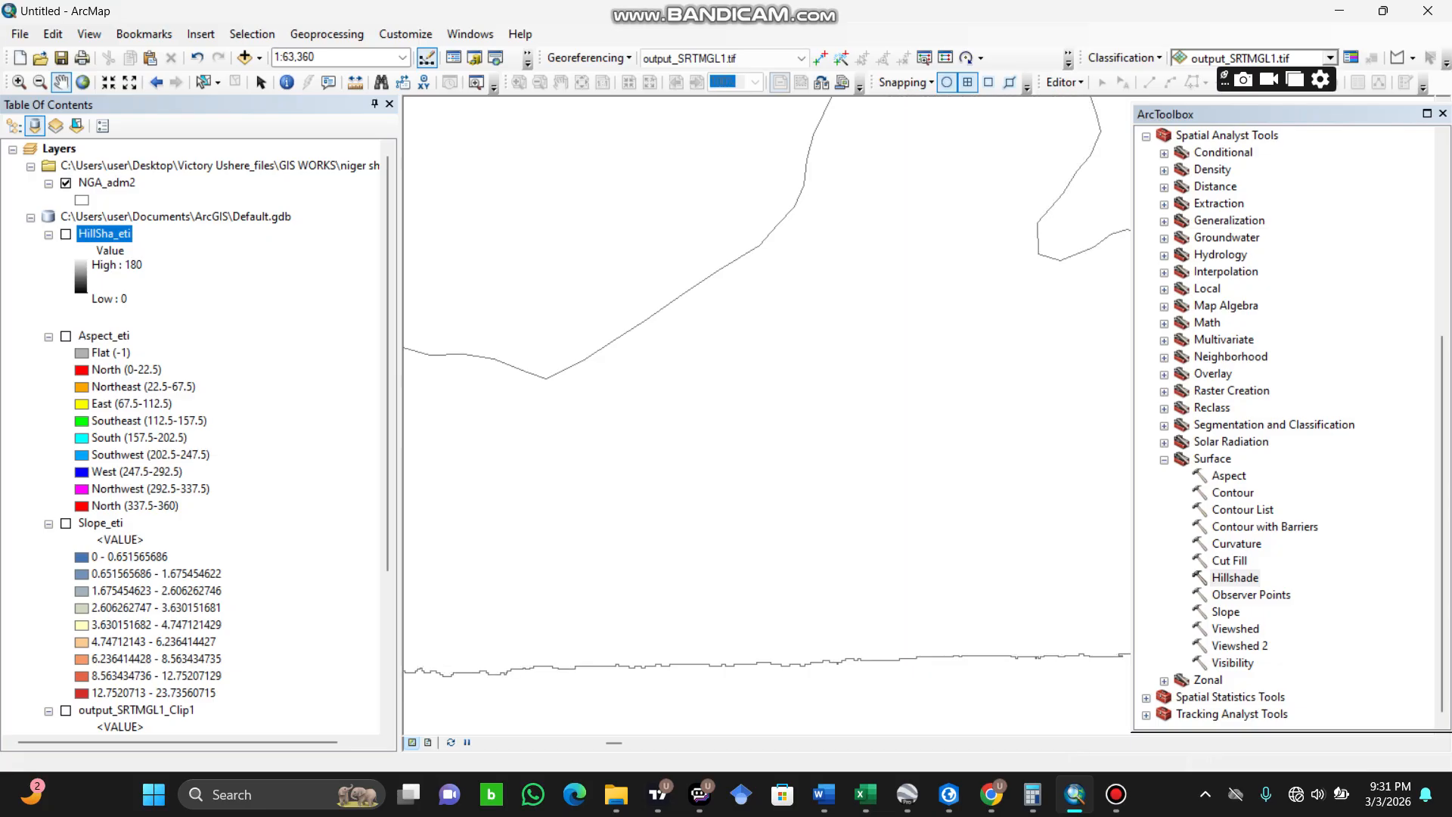
Show the Aspect_eti layer on its own for comparison, and replace it with the Slope_eti layer to review the slope across the study area.
left_click(66, 336)
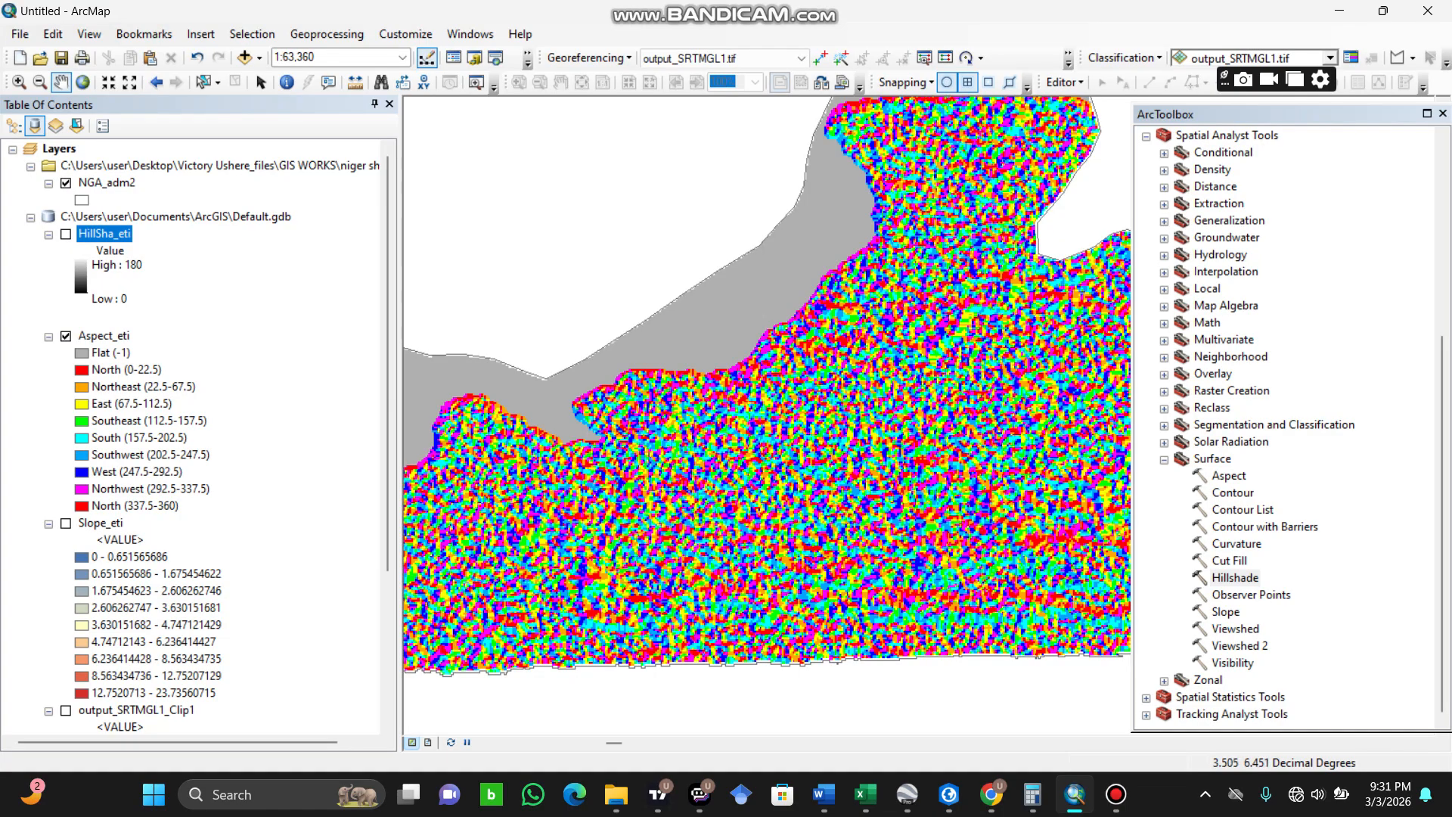
left_click(66, 336)
left_click(66, 524)
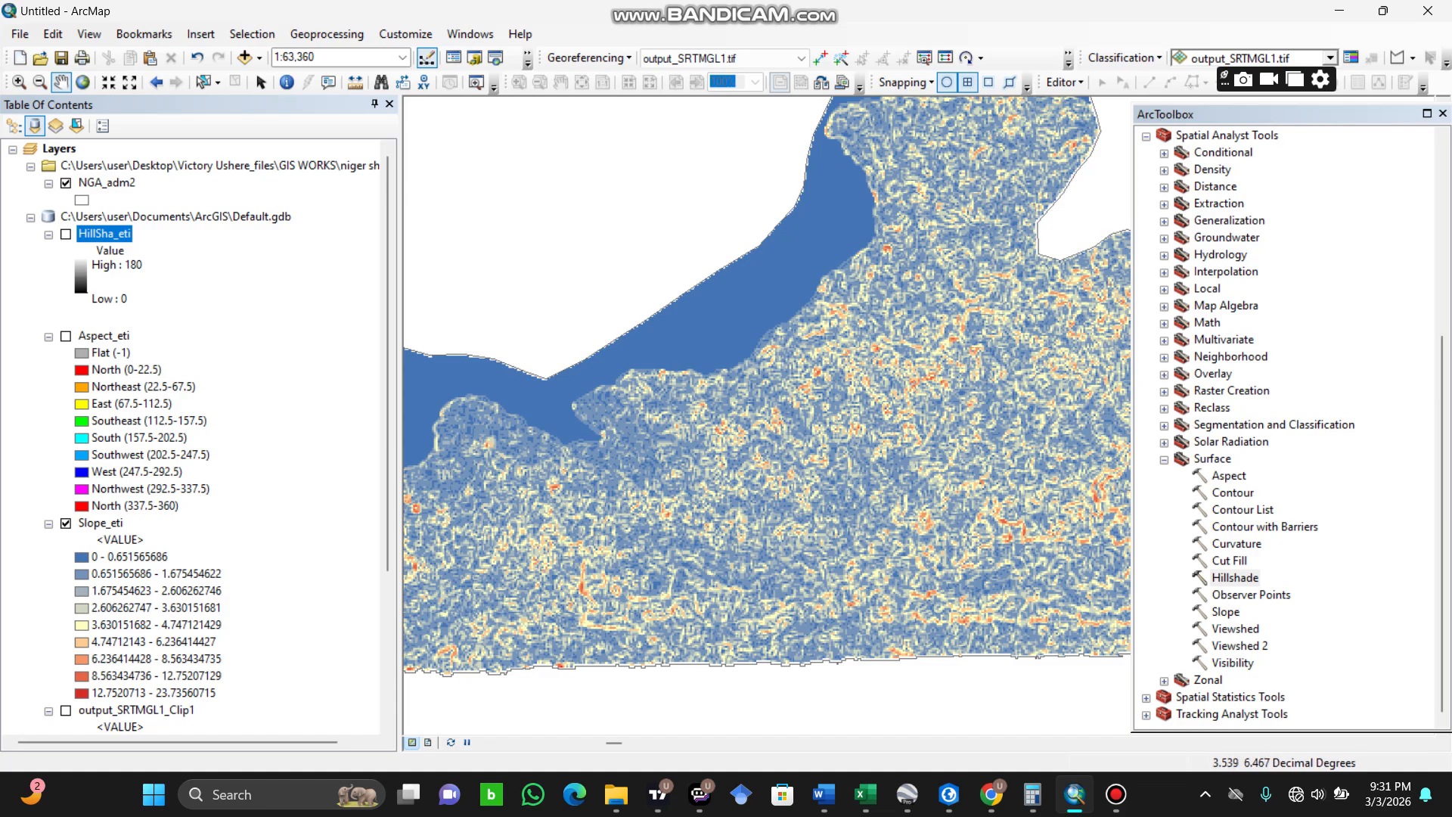
scroll(908, 412, "up", 3)
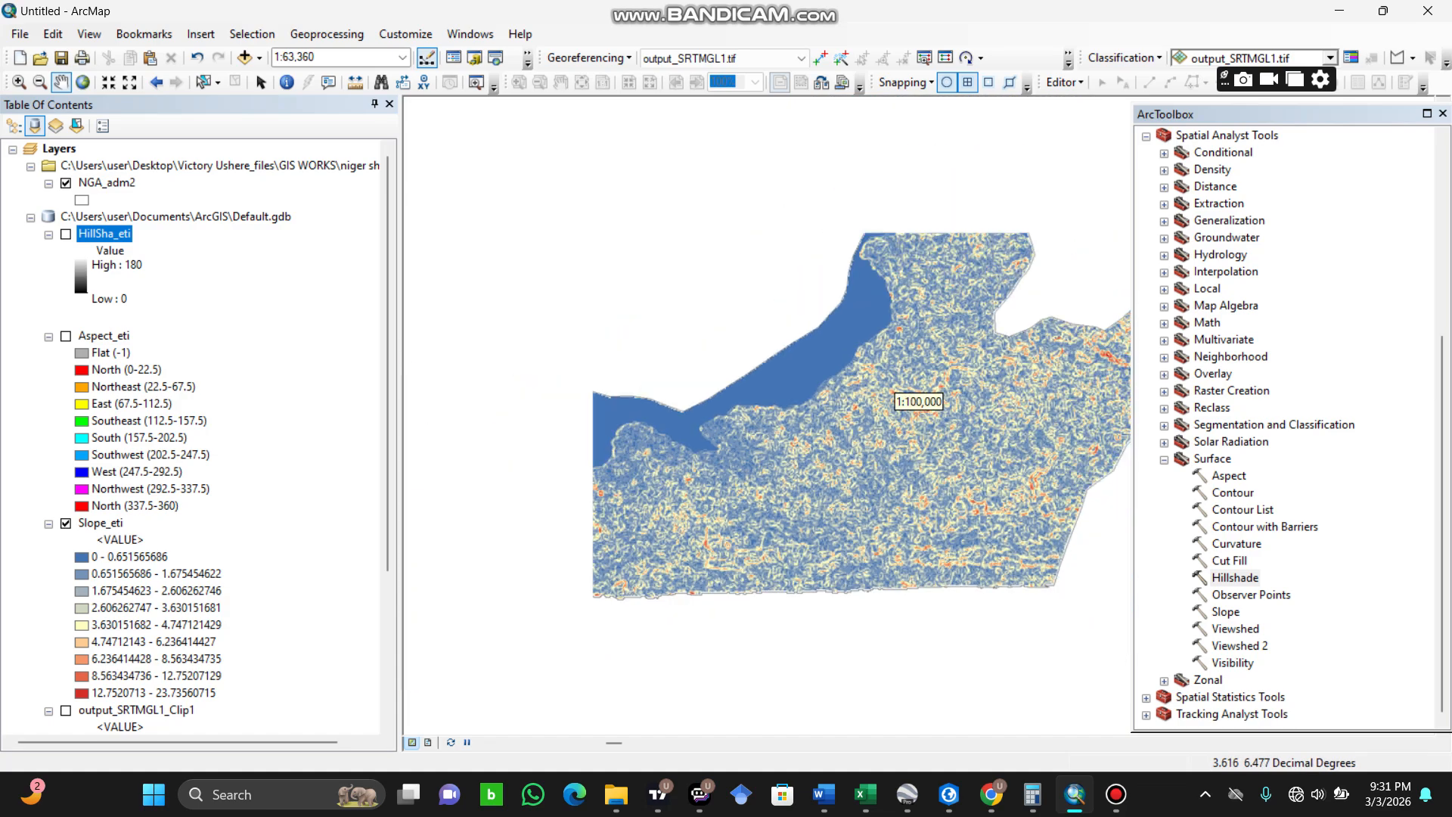
left_click_drag(787, 534, 843, 455)
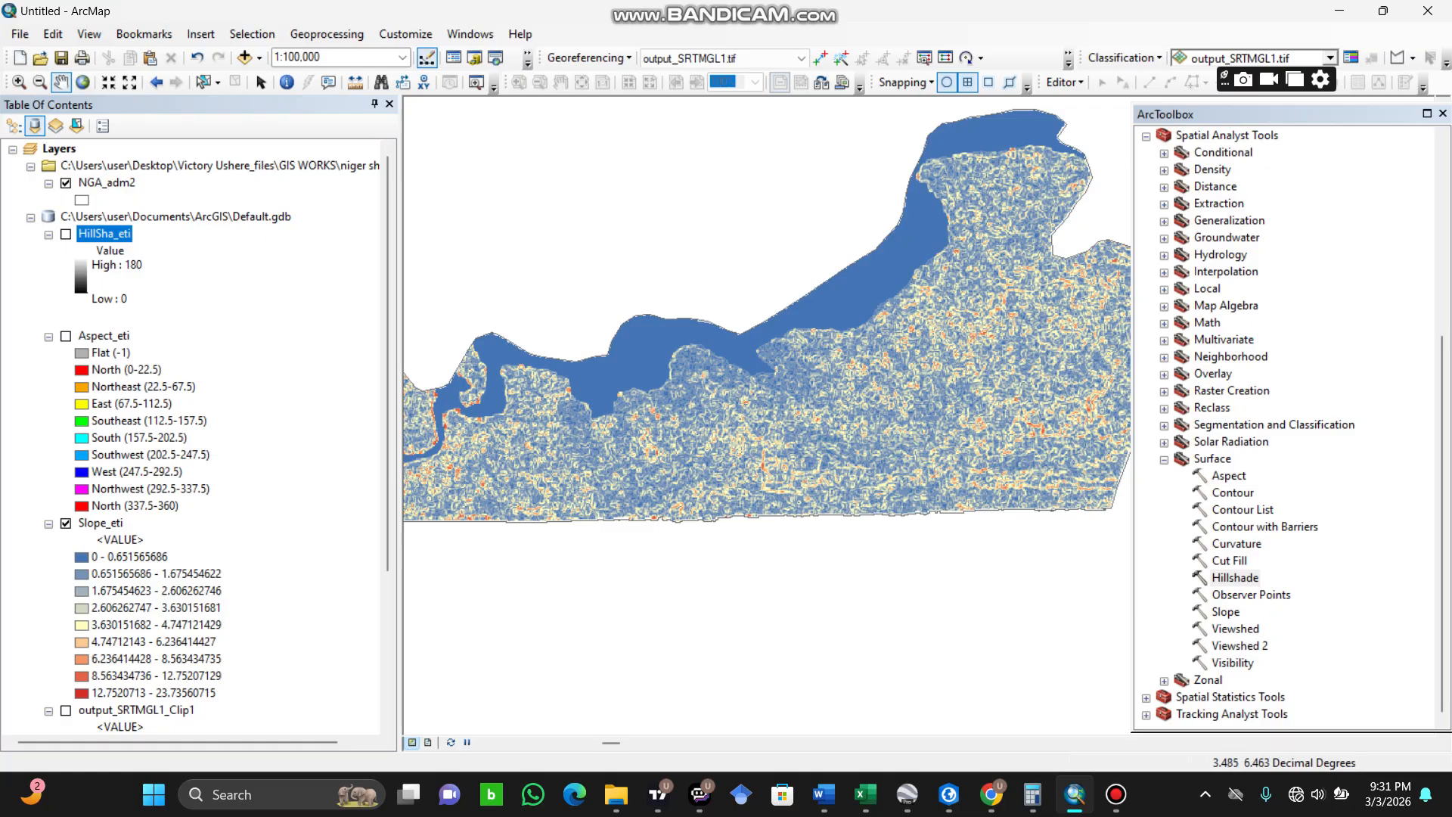